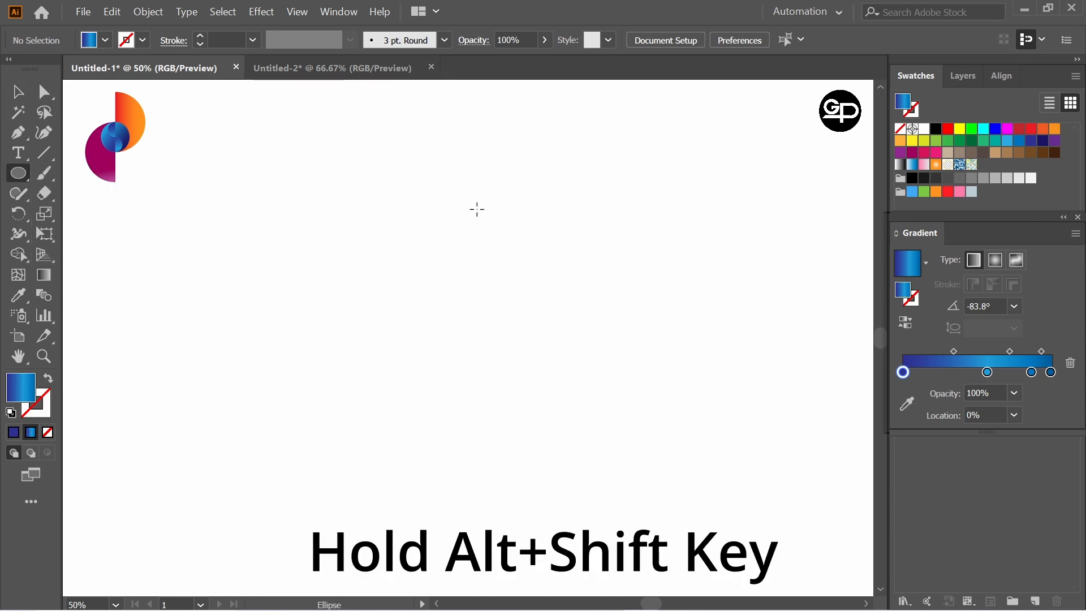
# - Draw a circle from its center on the upper canvas, remove its fill and give it a black stroke
pyautogui.moveTo(478, 207)
pyautogui.mouseDown()
pyautogui.moveTo(541, 271)
pyautogui.moveTo(451, 235)
pyautogui.mouseUp()
pyautogui.click(102, 41)
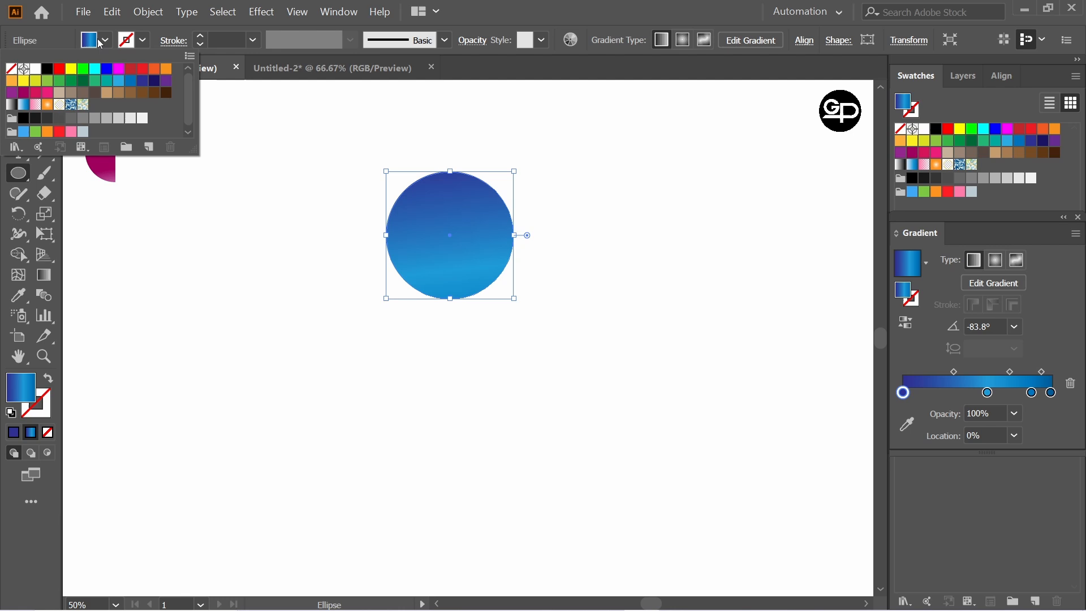
pyautogui.click(11, 69)
pyautogui.click(130, 43)
pyautogui.click(130, 43)
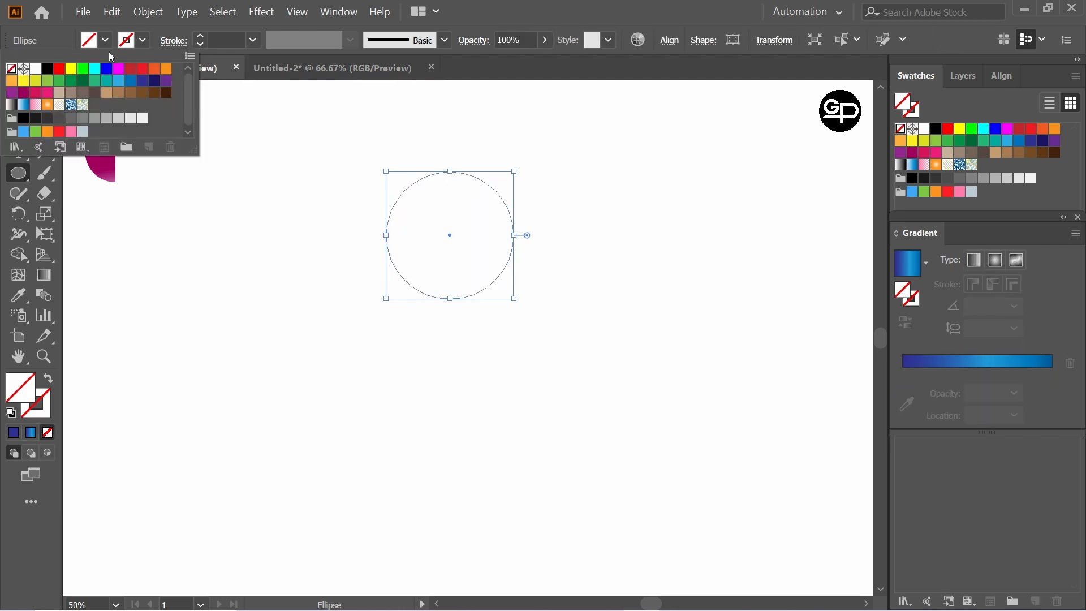
pyautogui.click(48, 69)
pyautogui.click(641, 277)
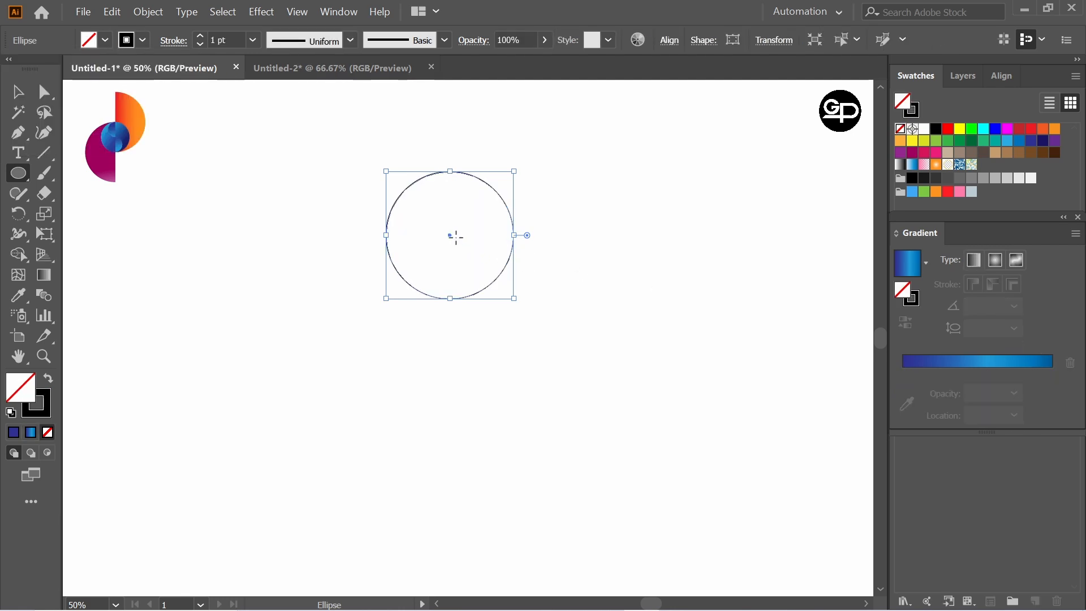
# - Duplicate the circle straight down so the copy's center sits on the original's lower edge, and enlarge both circles proportionally about their common center
pyautogui.moveTo(449, 234); pyautogui.dragTo(450, 299)
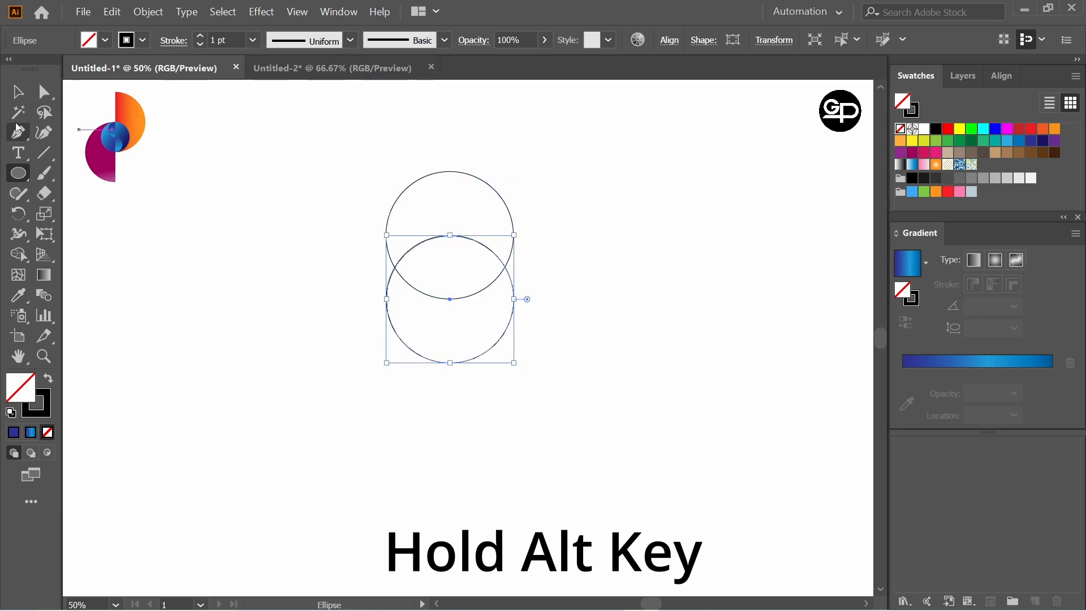
pyautogui.click(18, 92)
pyautogui.click(317, 198)
pyautogui.moveTo(303, 163); pyautogui.dragTo(582, 426)
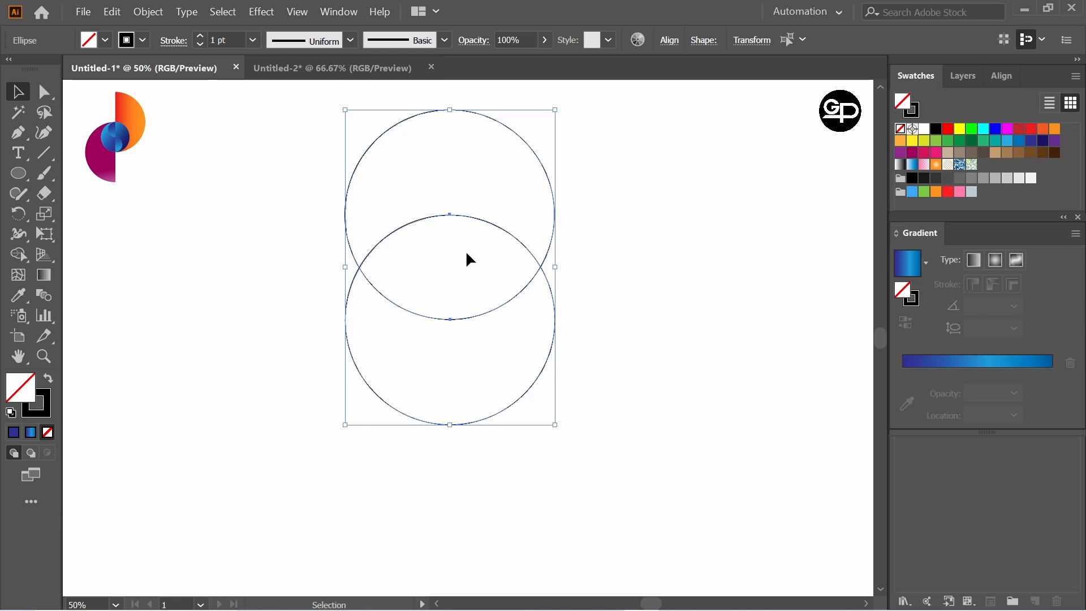
pyautogui.click(621, 286)
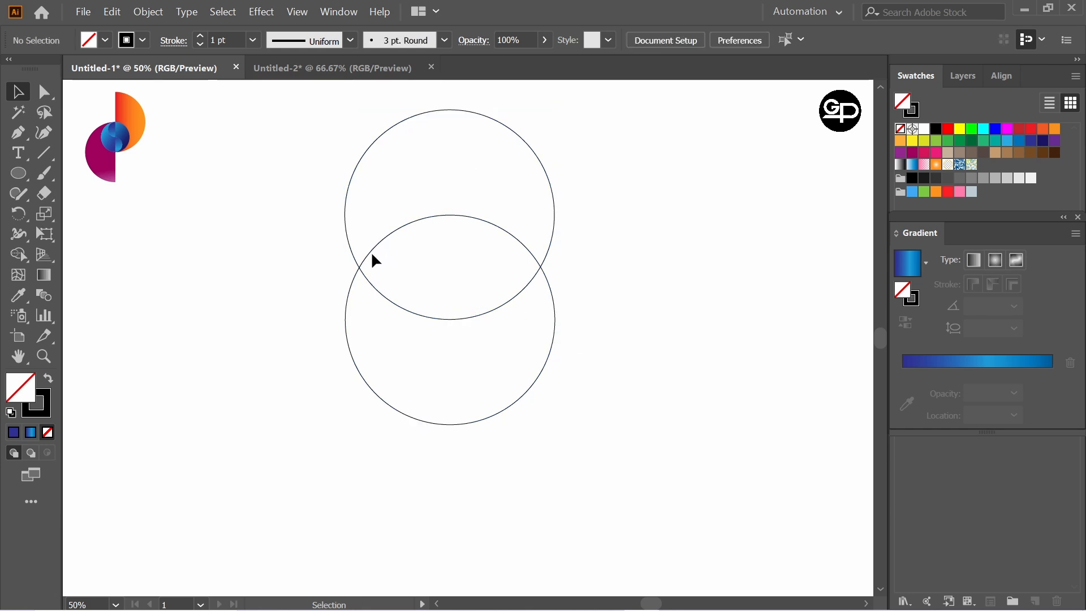
# - Draw a smaller circle in the overlap of the two large circles and center it so it touches both arcs
pyautogui.moveTo(18, 174); pyautogui.dragTo(90, 214)
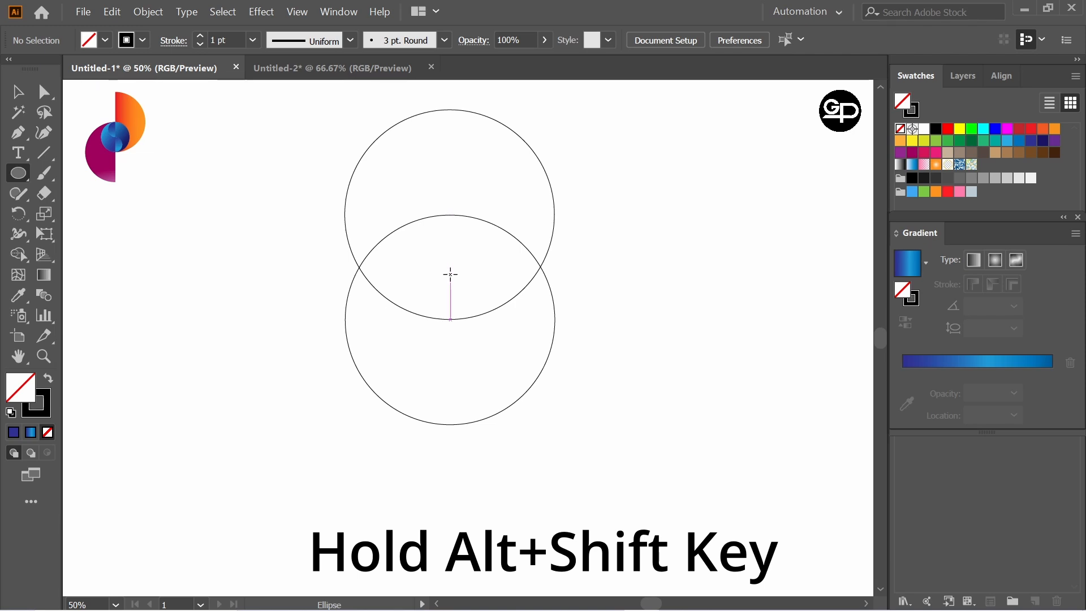
pyautogui.moveTo(450, 274); pyautogui.dragTo(501, 310)
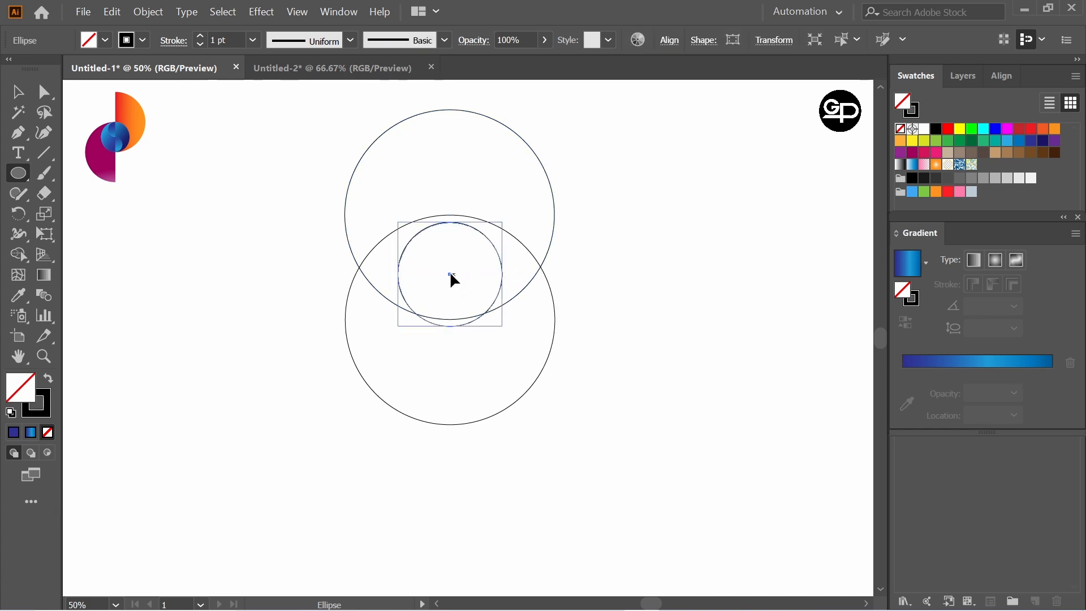
pyautogui.moveTo(451, 274); pyautogui.dragTo(450, 267)
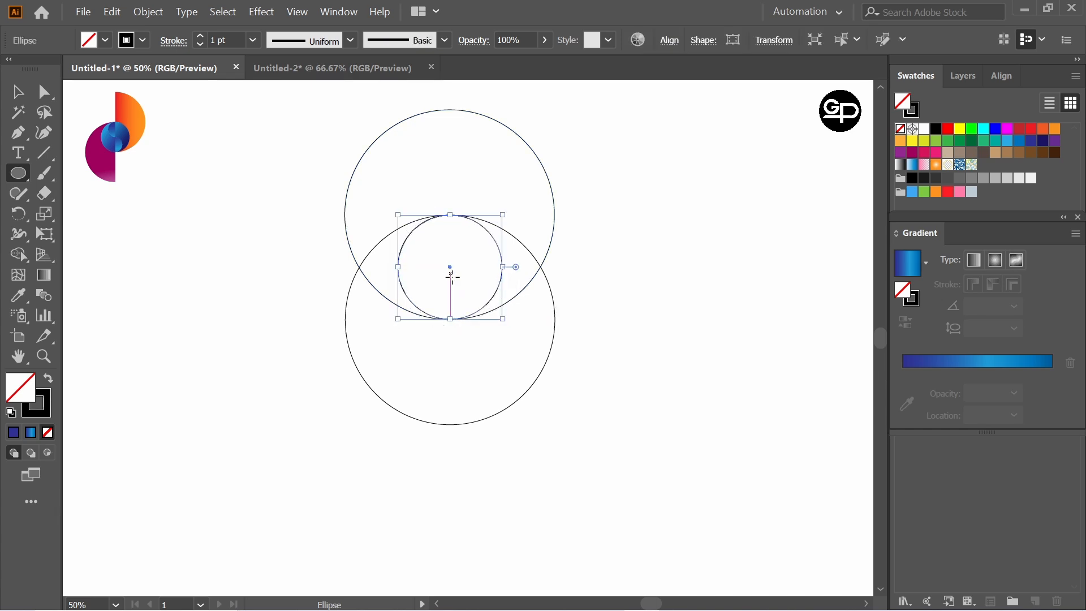
pyautogui.click(450, 266)
pyautogui.click(627, 304)
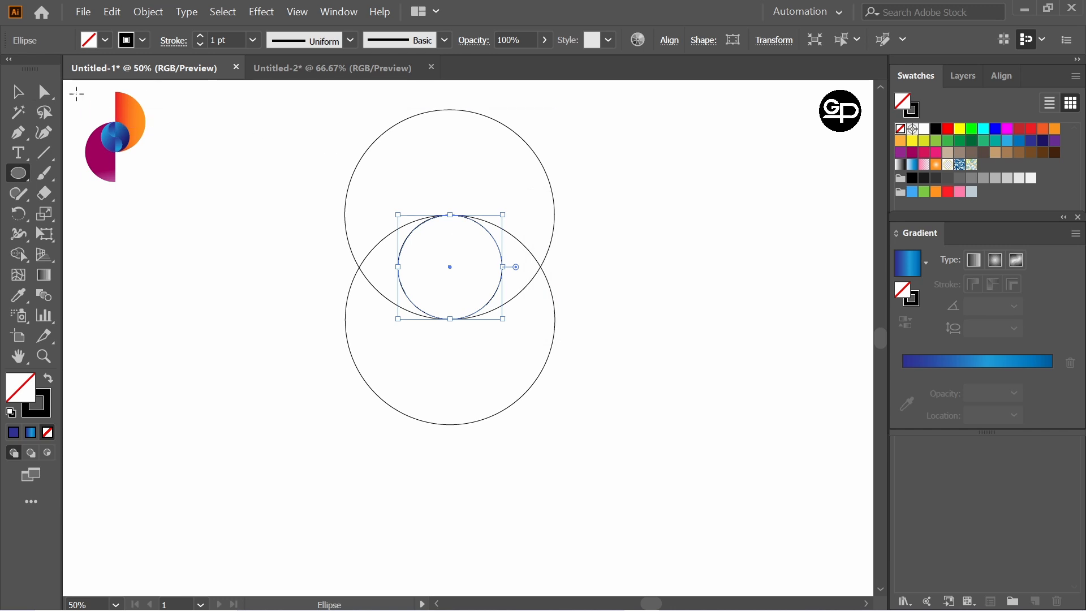
# - Create a copy of the middle circle scaled to 50% horizontally and vertically about its center
pyautogui.click(18, 92)
pyautogui.click(116, 135)
pyautogui.click(255, 161)
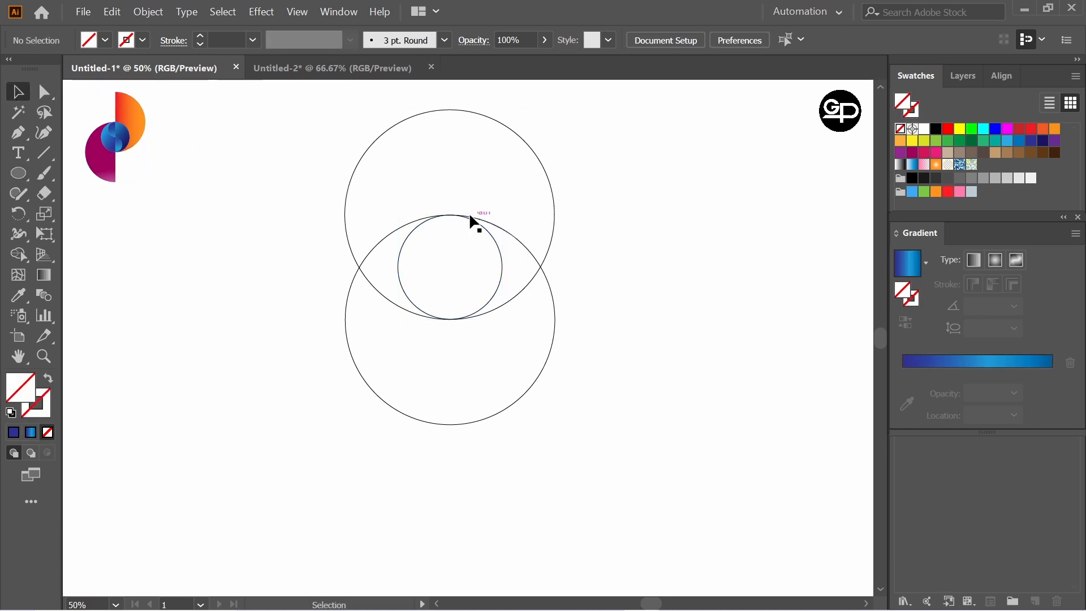
pyautogui.click(485, 231)
pyautogui.click(45, 214)
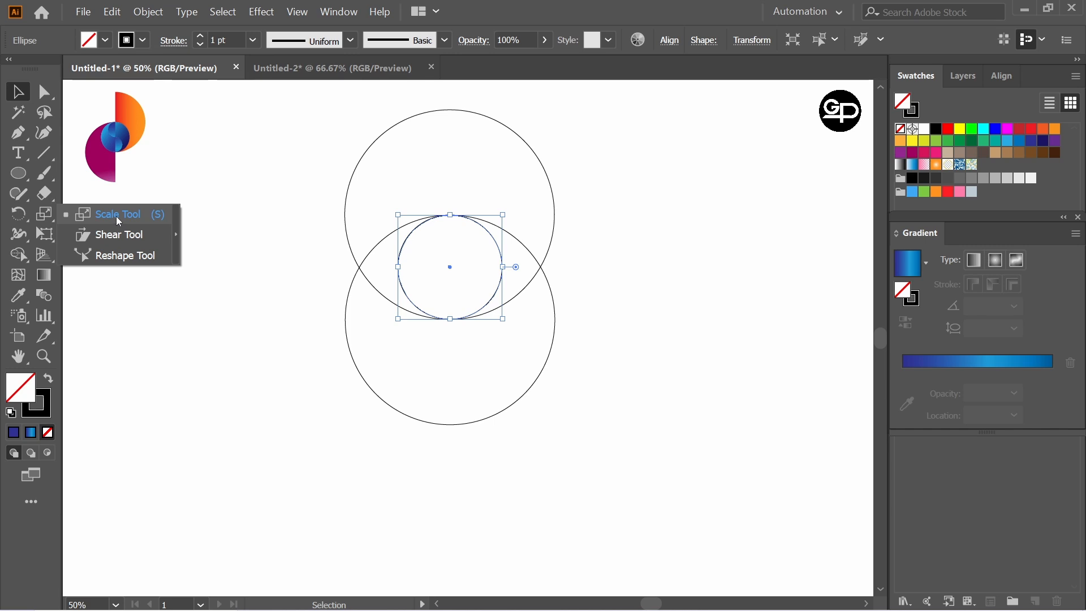
pyautogui.click(117, 218)
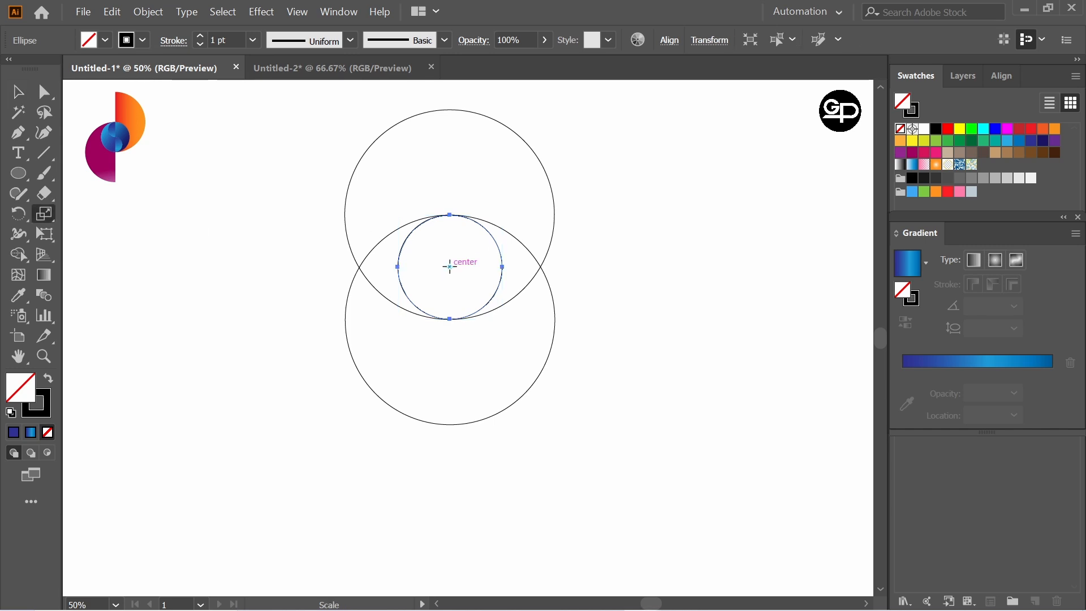
pyautogui.keyDown('alt'); pyautogui.click(450, 266); pyautogui.keyUp('alt')
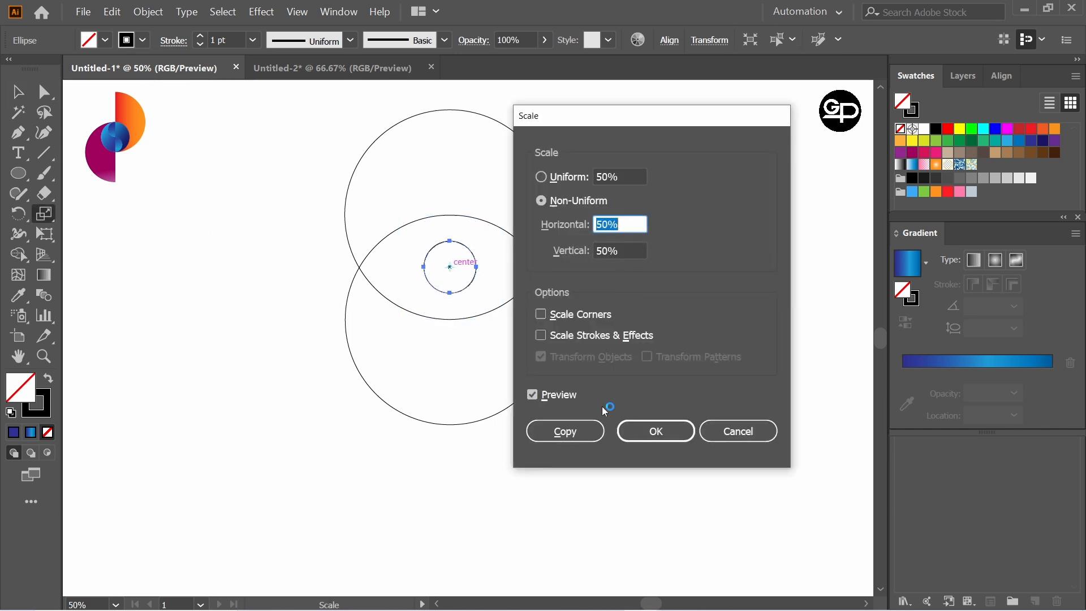
pyautogui.click(559, 431)
pyautogui.click(17, 92)
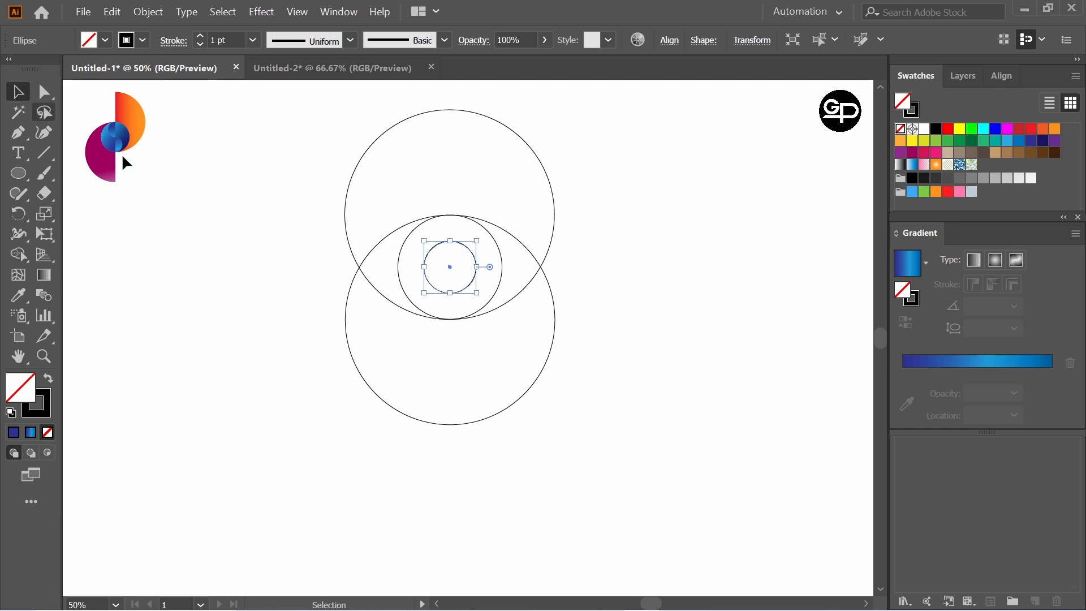
# - Position the smallest circle and a duplicate of it vertically stacked inside the middle circle, touching each other at its center
pyautogui.click(639, 321)
pyautogui.click(475, 260)
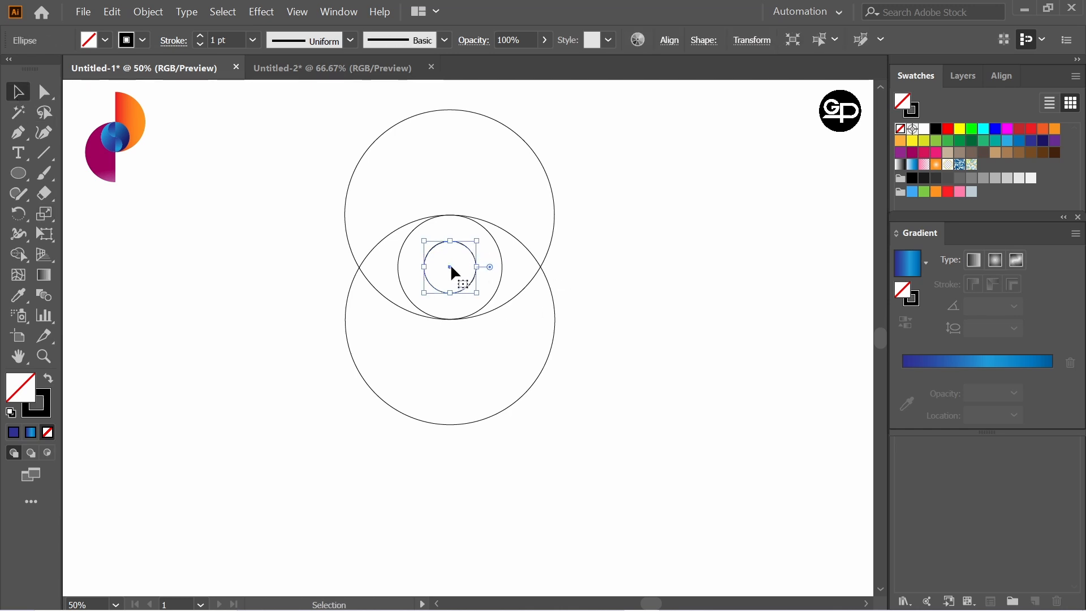
pyautogui.moveTo(450, 263); pyautogui.dragTo(450, 291)
pyautogui.click(182, 154)
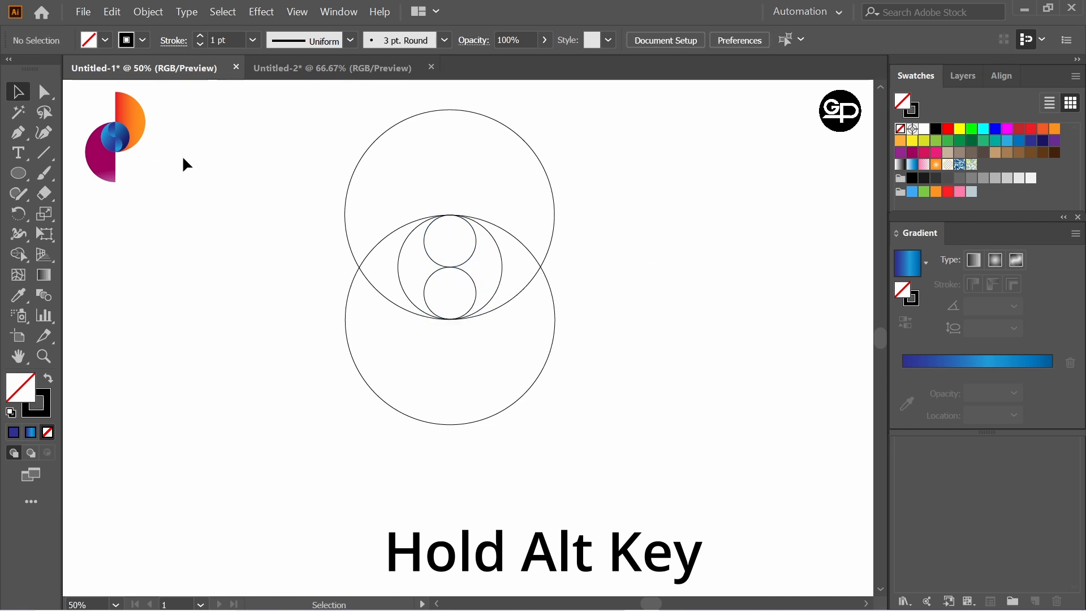
pyautogui.moveTo(306, 131); pyautogui.dragTo(630, 418)
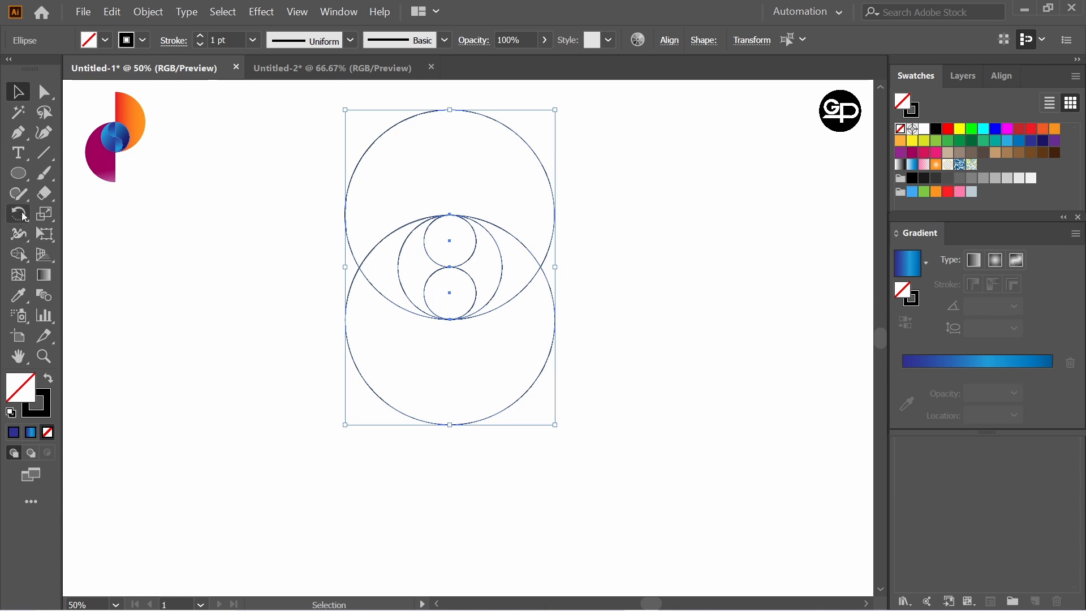
pyautogui.click(18, 255)
pyautogui.click(85, 252)
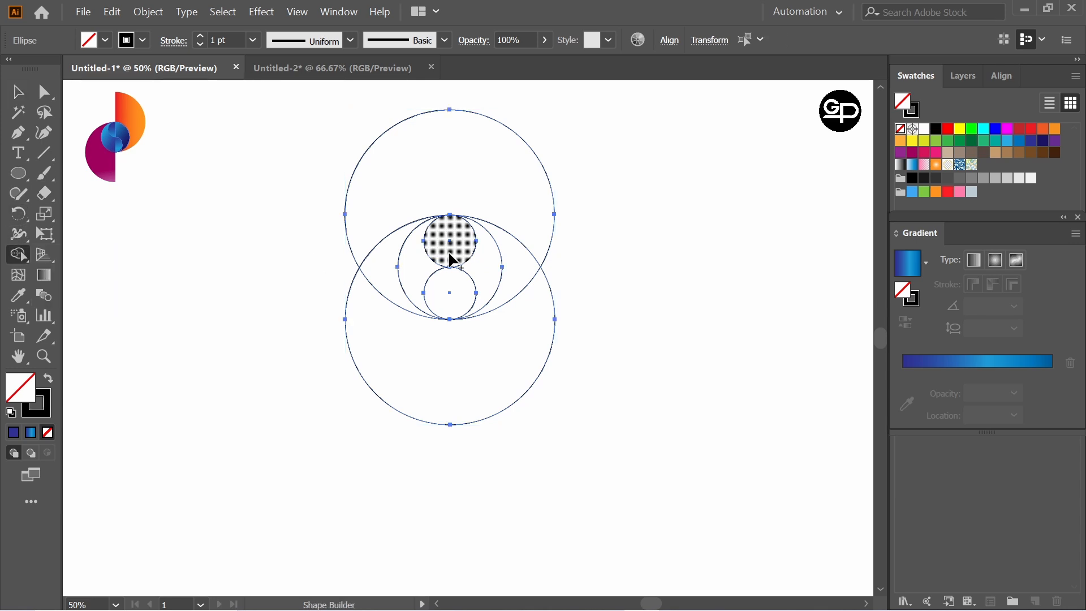
pyautogui.scroll(1, 228, 177)
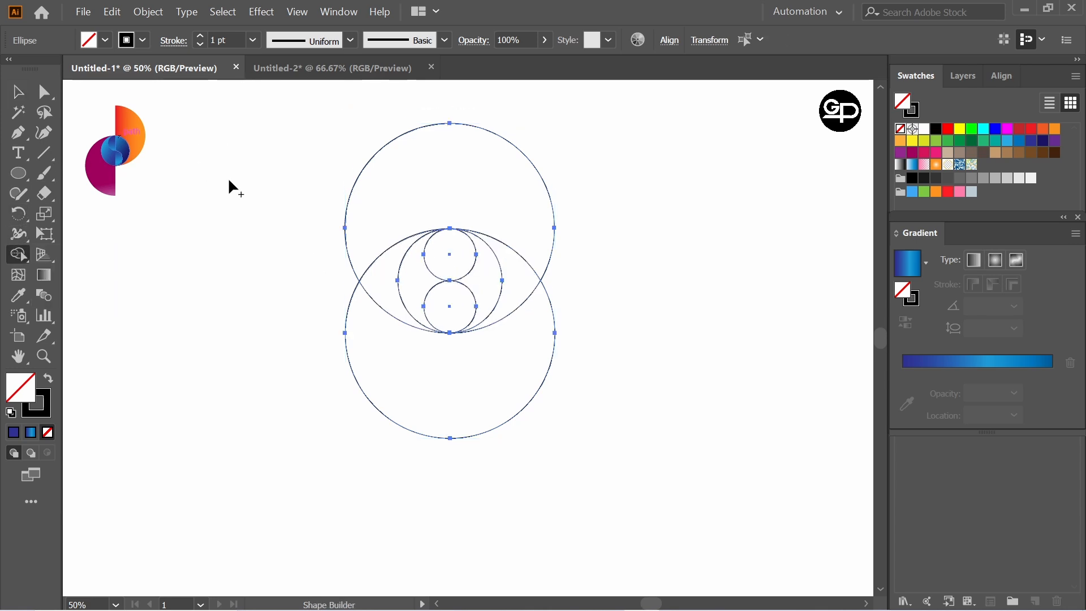
# - Select all the outlined circles and move them together slightly down the canvas
pyautogui.click(17, 91)
pyautogui.moveTo(331, 129); pyautogui.dragTo(572, 362)
pyautogui.moveTo(450, 283); pyautogui.dragTo(459, 311)
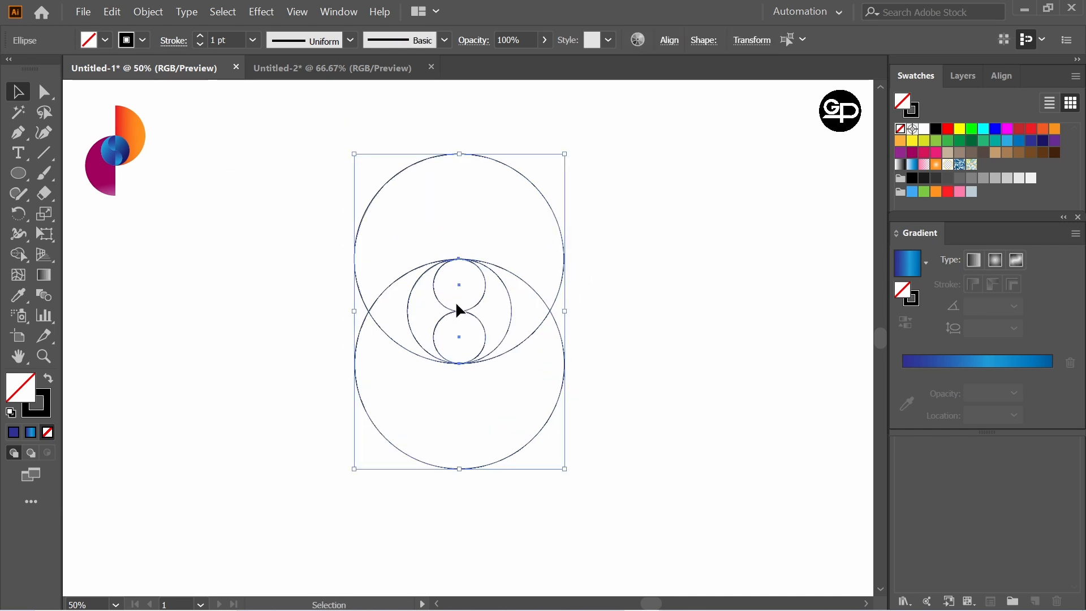
pyautogui.click(633, 291)
# - Draw a vertical line through the common center of the circles, extending beyond the top and bottom of the figure
pyautogui.moveTo(339, 140); pyautogui.dragTo(660, 425)
pyautogui.moveTo(44, 154); pyautogui.dragTo(101, 159)
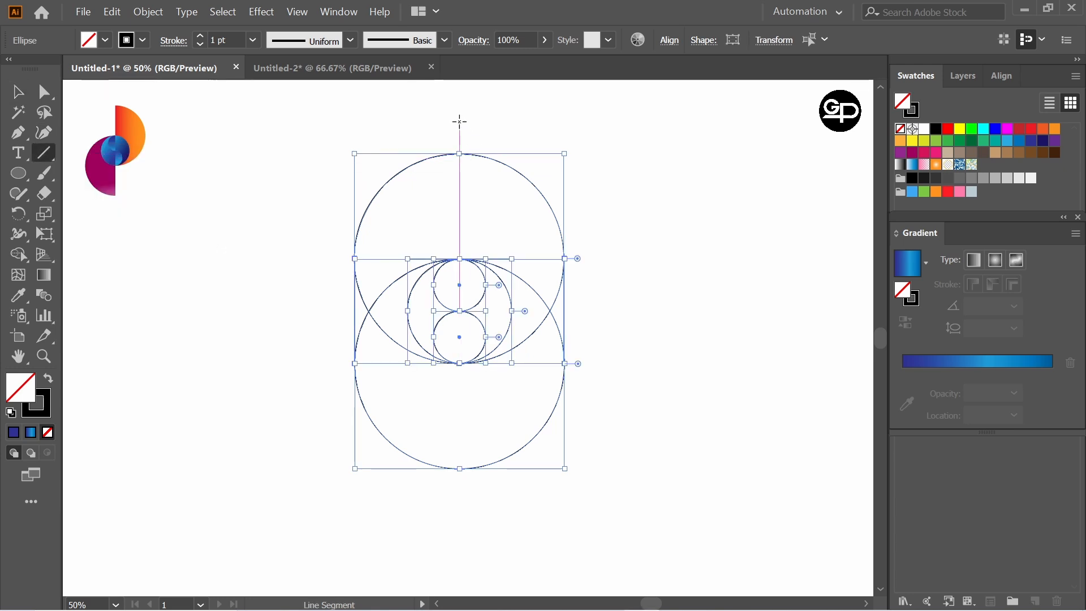
pyautogui.moveTo(459, 122); pyautogui.dragTo(473, 547)
pyautogui.click(18, 93)
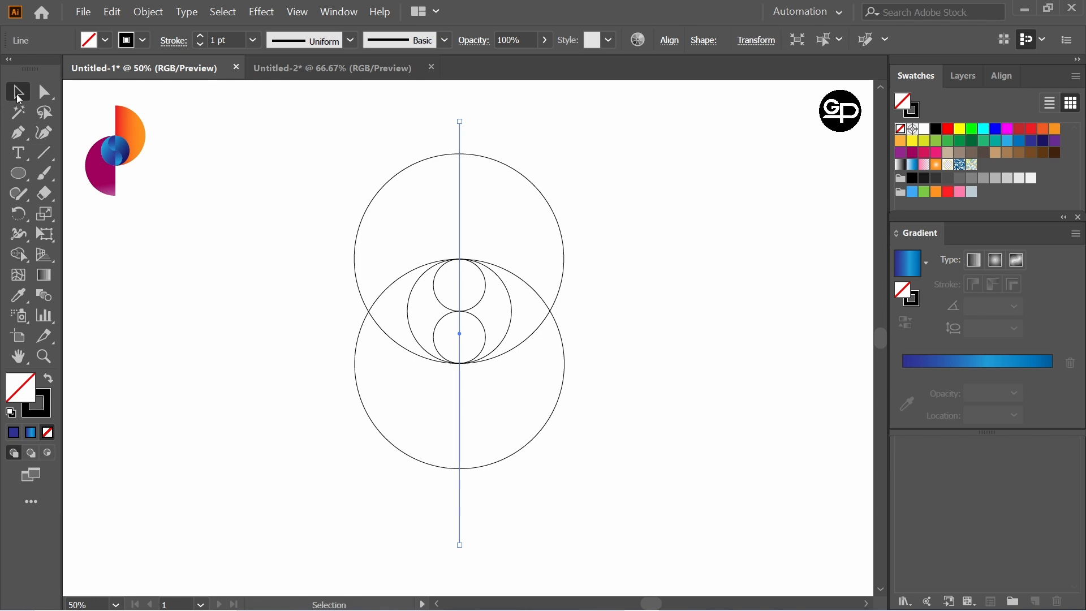
# - With Shape Builder, merge the upper circle's right half with the adjoining overlap region, and the lower circle's left half with its adjoining overlap region
pyautogui.click(338, 144)
pyautogui.moveTo(294, 118)
pyautogui.mouseDown()
pyautogui.moveTo(532, 352)
pyautogui.moveTo(650, 495)
pyautogui.mouseUp()
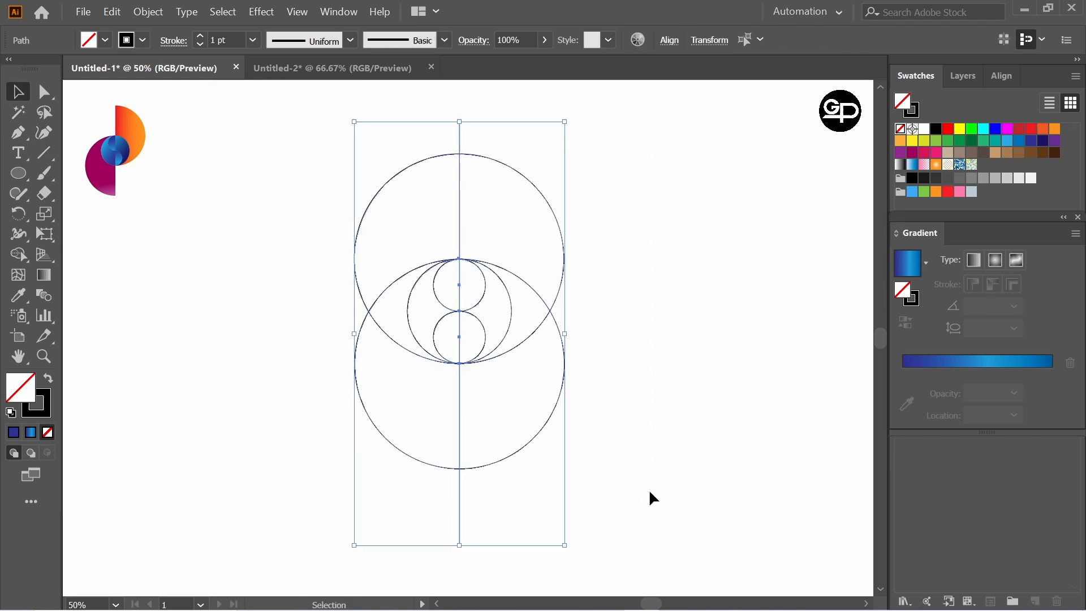
pyautogui.click(18, 255)
pyautogui.click(96, 250)
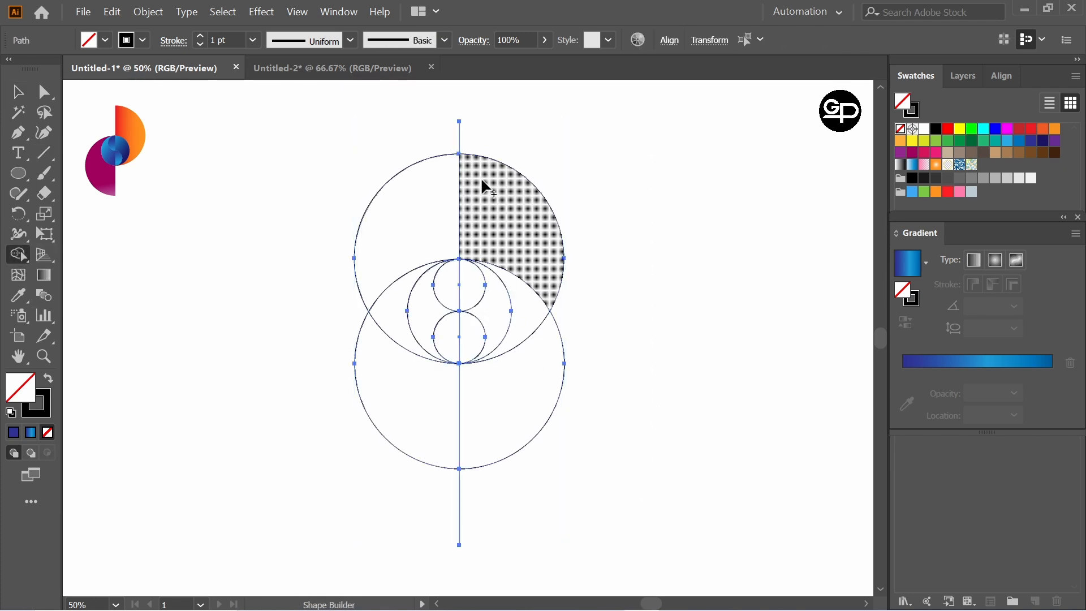
pyautogui.moveTo(485, 167); pyautogui.dragTo(528, 300)
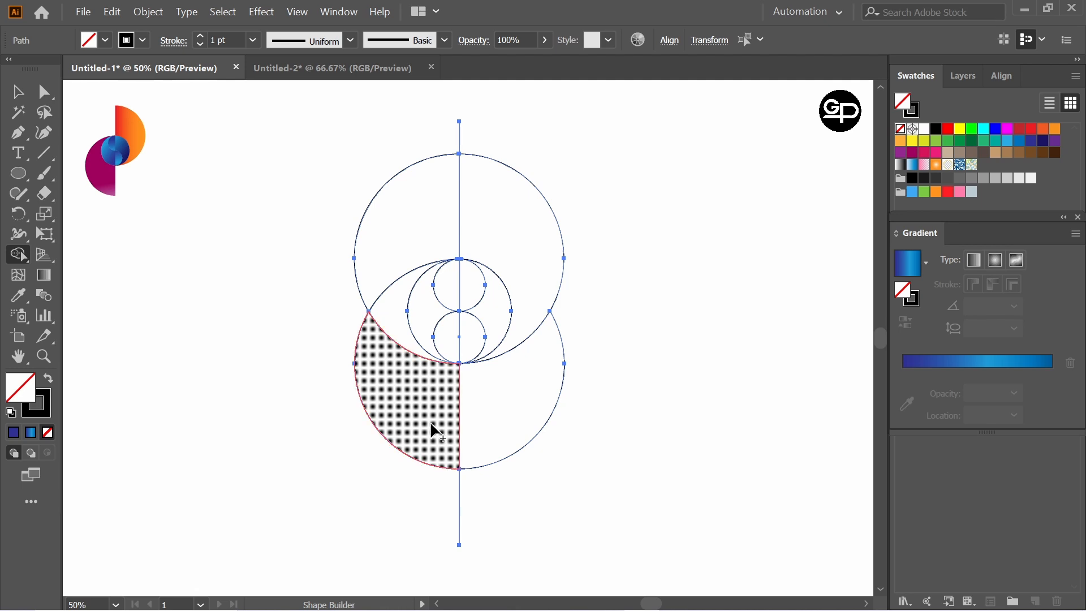
pyautogui.moveTo(431, 426)
pyautogui.mouseDown()
pyautogui.moveTo(383, 372)
pyautogui.moveTo(381, 337)
pyautogui.mouseUp()
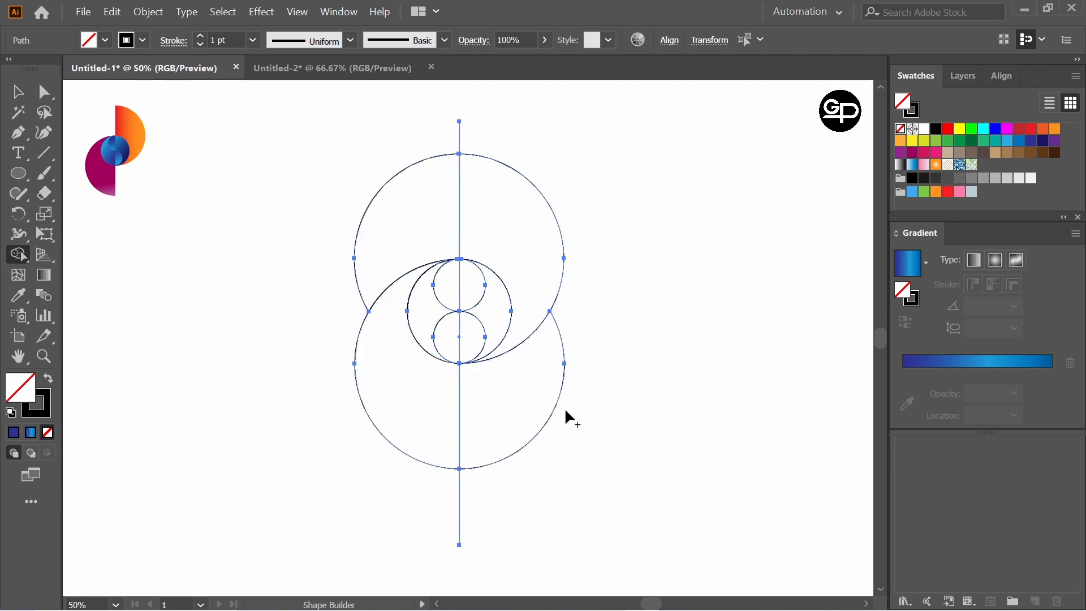
# - Merge the middle circle's side regions with the adjoining small half-circles so an S-curve divides it, and clear the selection
pyautogui.moveTo(492, 328)
pyautogui.mouseDown()
pyautogui.moveTo(479, 291)
pyautogui.moveTo(443, 331)
pyautogui.mouseUp()
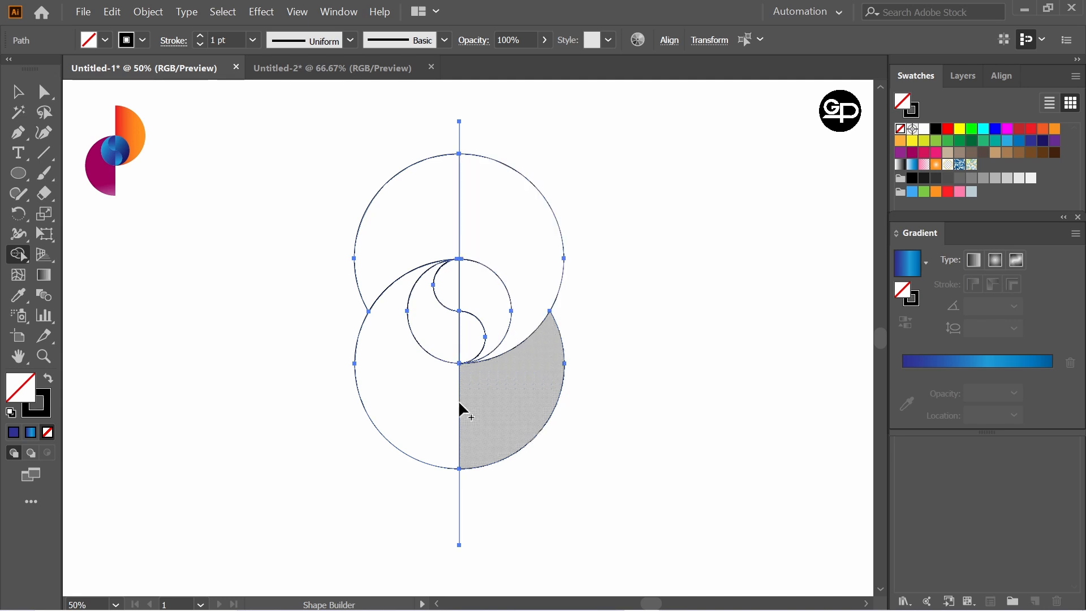
pyautogui.click(18, 92)
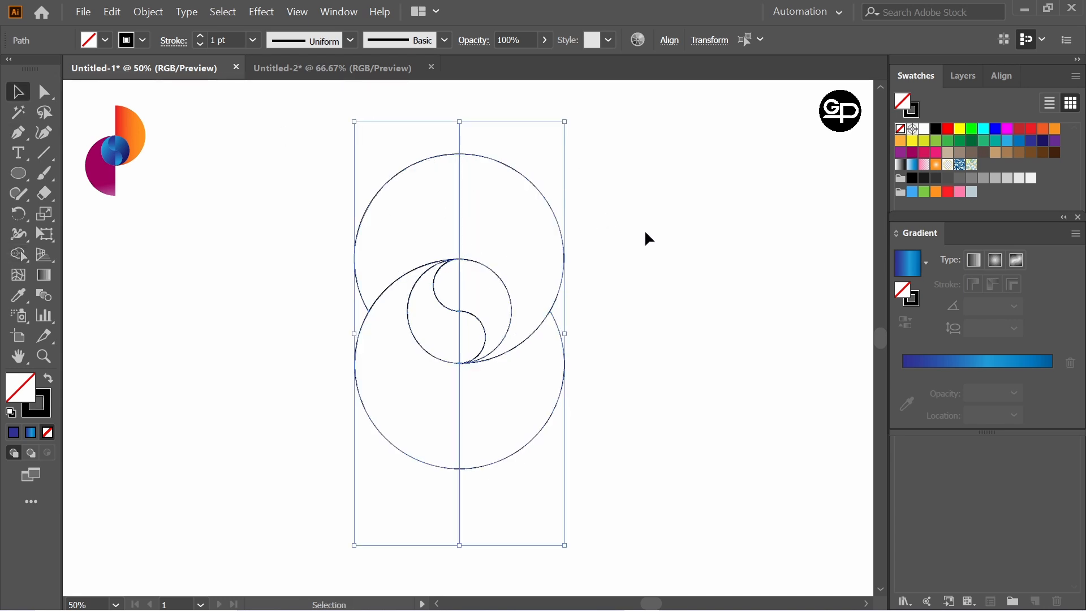
pyautogui.click(605, 206)
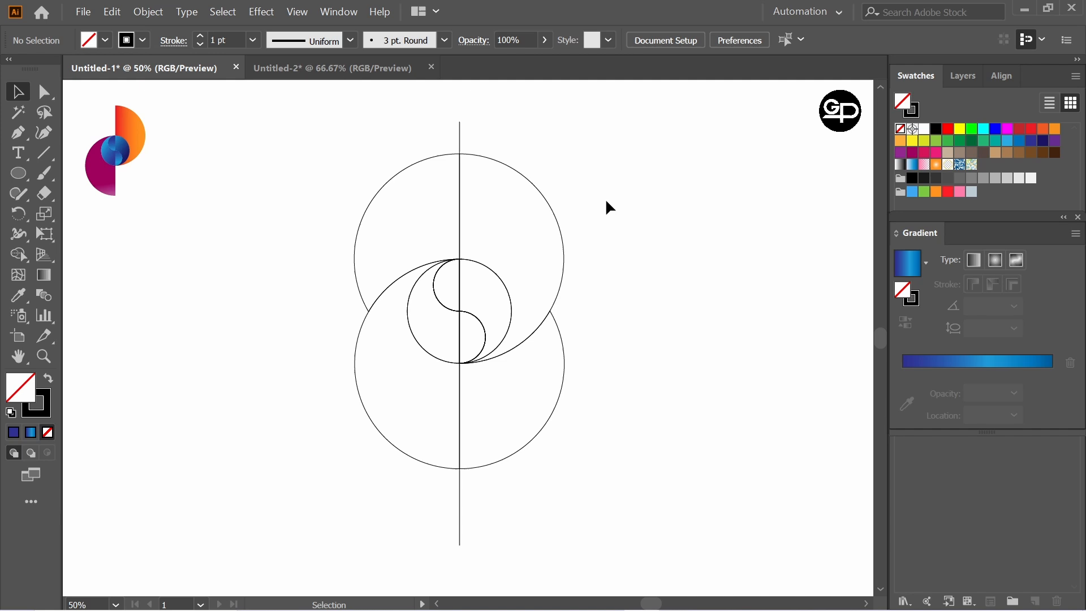
# - Fill the upper circle's merged right half and the middle circle's right region with black
pyautogui.click(552, 206)
pyautogui.click(936, 129)
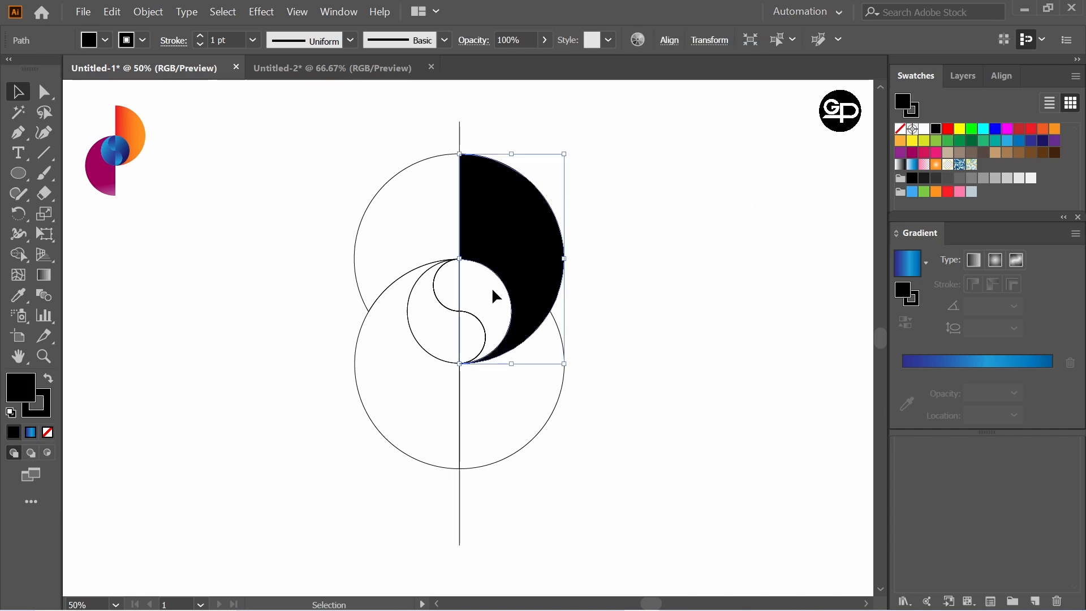
pyautogui.click(508, 305)
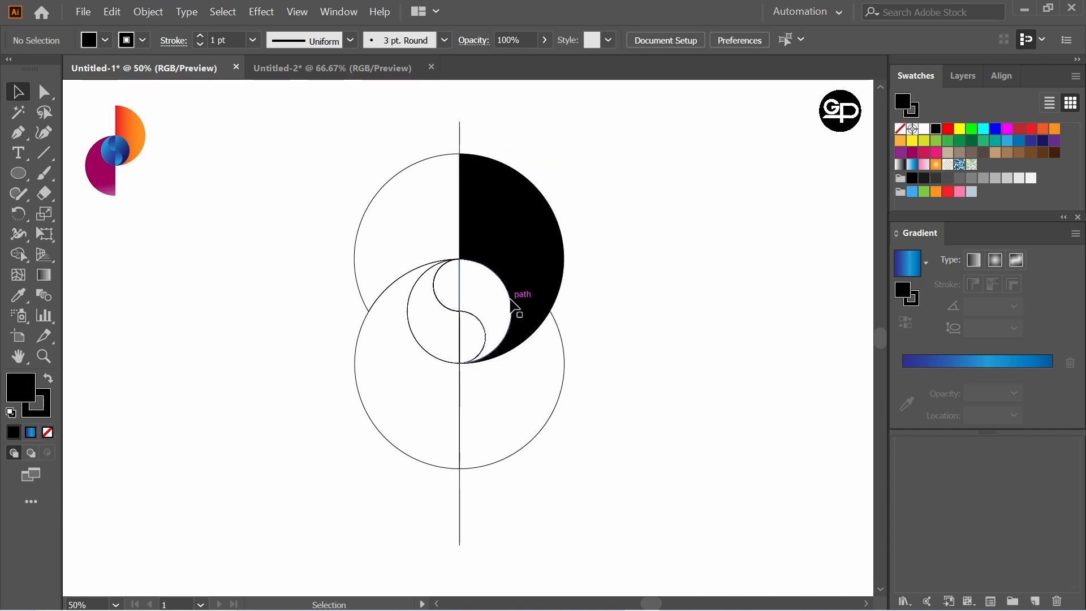
pyautogui.click(936, 129)
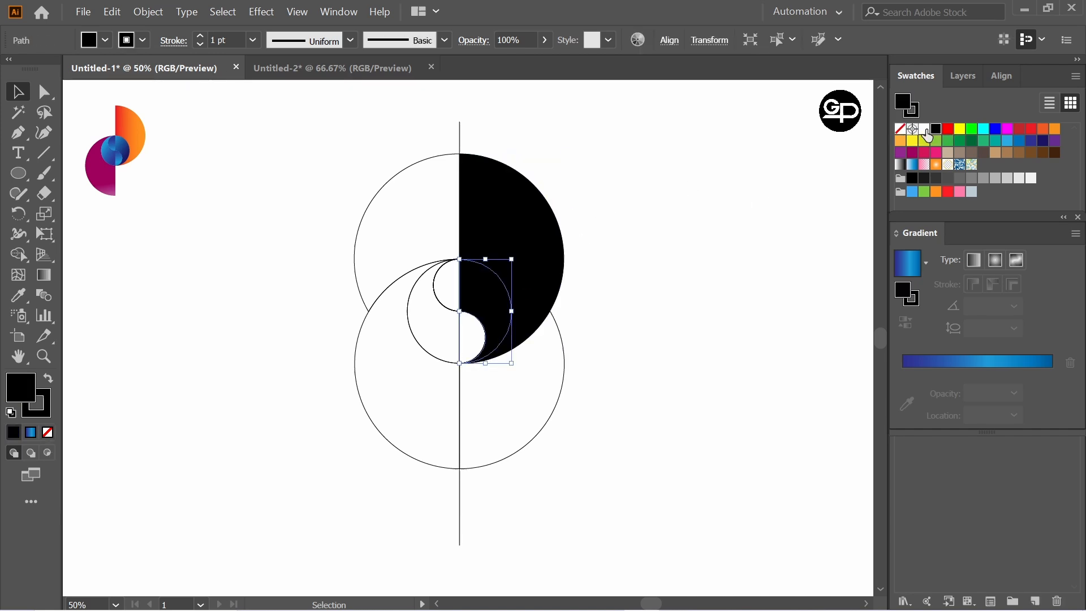
# - Fill the small upper half-circle, the middle circle's left region and the small lower half-circle with black
pyautogui.click(436, 290)
pyautogui.click(938, 133)
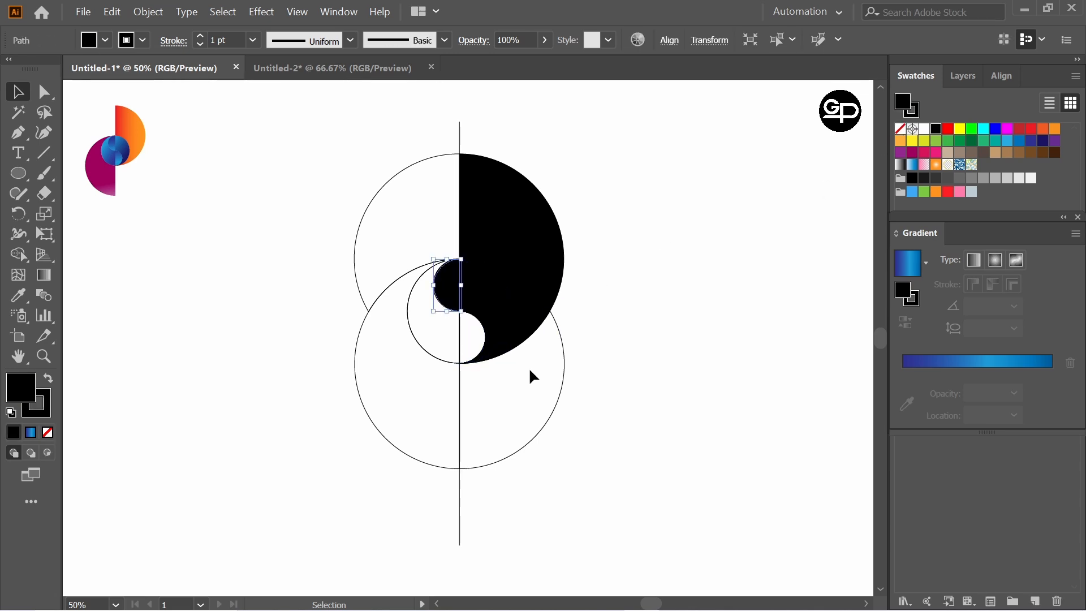
pyautogui.click(436, 354)
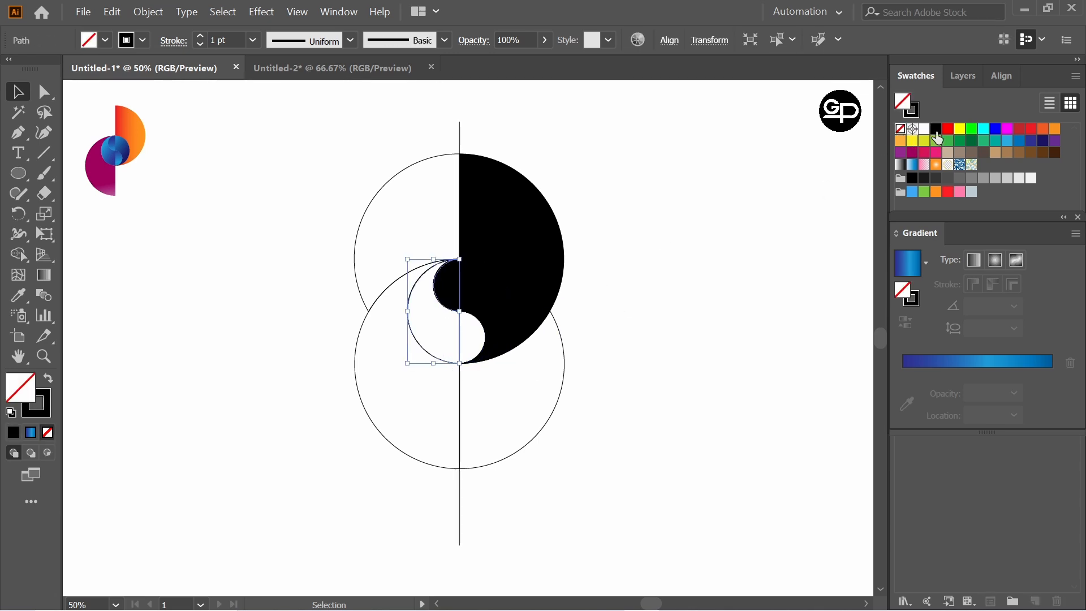
pyautogui.click(937, 135)
pyautogui.click(481, 342)
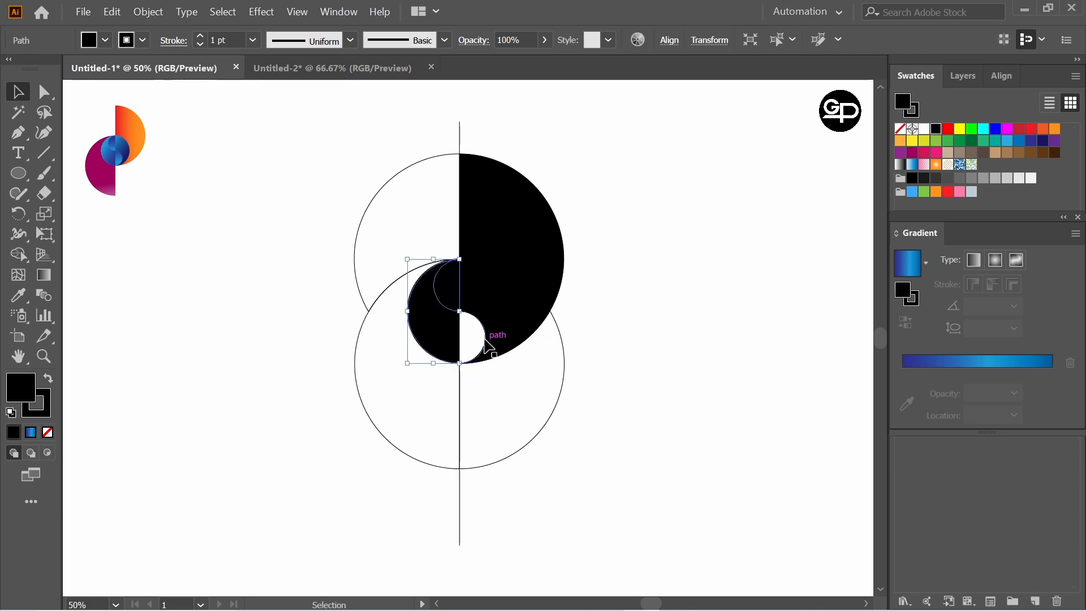
pyautogui.click(938, 131)
# - Fill the lower circle's merged left half with black
pyautogui.click(398, 391)
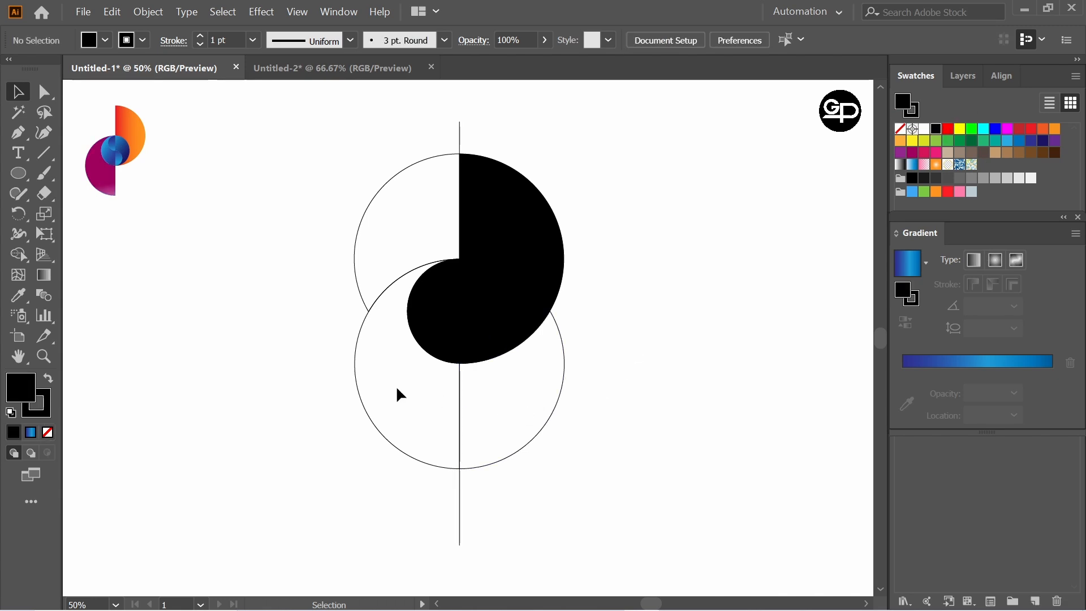
pyautogui.click(355, 381)
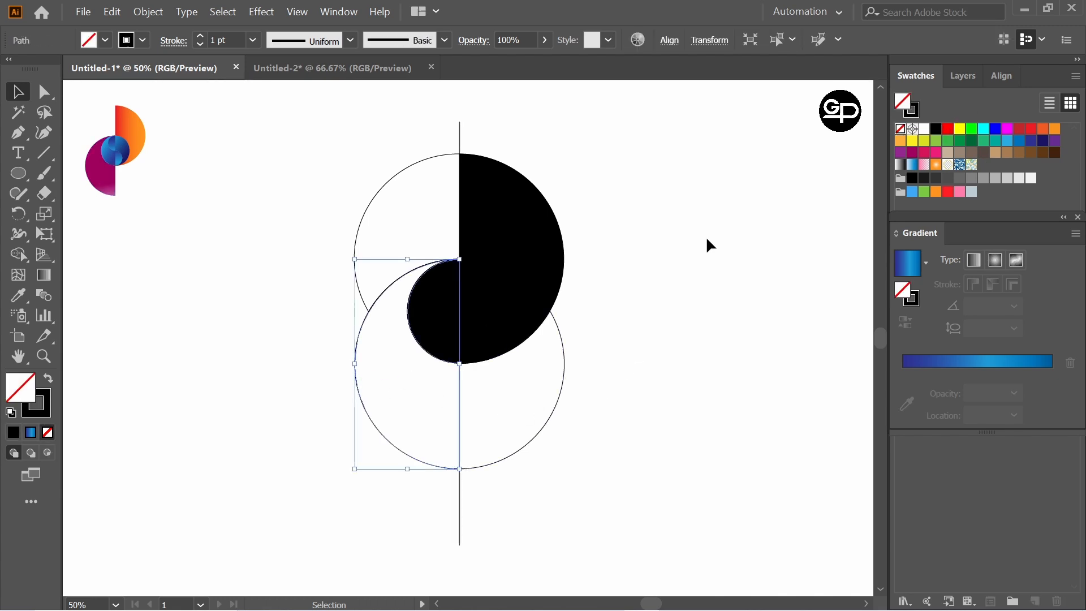
pyautogui.click(937, 130)
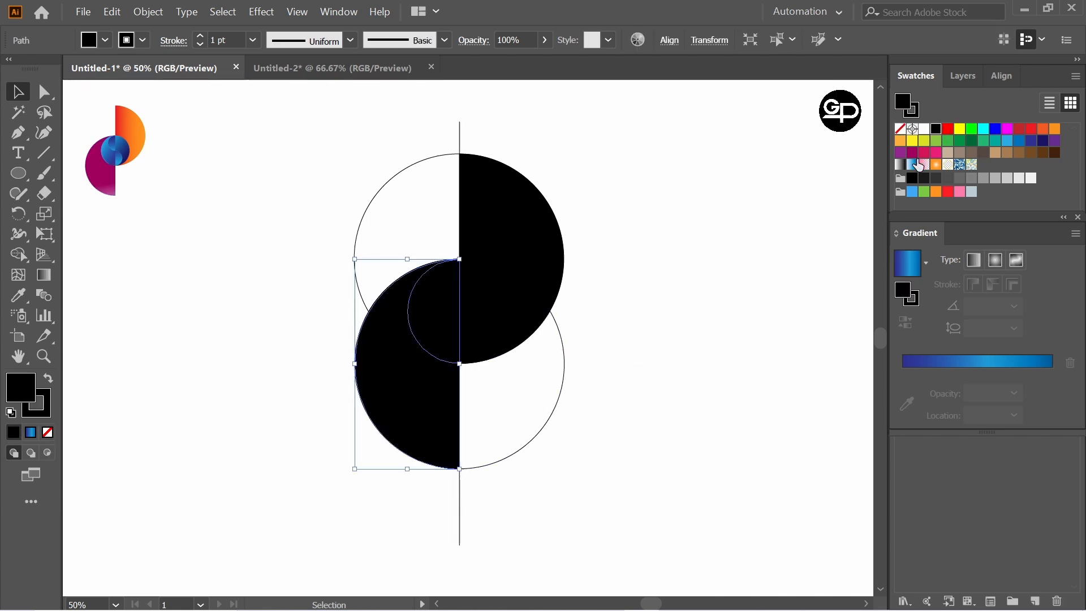
# - Select all the black-filled shapes together and cut them from the artwork
pyautogui.click(311, 169)
pyautogui.keyDown('ctrl'); pyautogui.keyDown('shift'); pyautogui.click(521, 201); pyautogui.keyUp('shift'); pyautogui.keyUp('ctrl')
pyautogui.keyDown('ctrl'); pyautogui.keyDown('shift'); pyautogui.click(500, 288); pyautogui.keyUp('shift'); pyautogui.keyUp('ctrl')
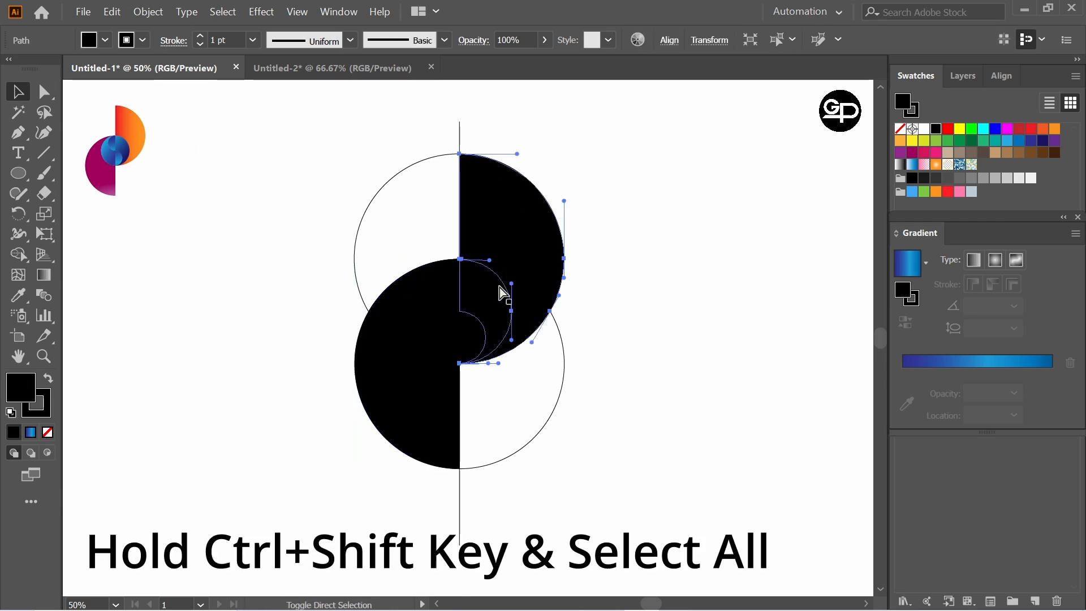
pyautogui.keyDown('ctrl'); pyautogui.keyDown('shift'); pyautogui.click(493, 306); pyautogui.keyUp('shift'); pyautogui.keyUp('ctrl')
pyautogui.keyDown('ctrl'); pyautogui.keyDown('shift'); pyautogui.click(445, 290); pyautogui.keyUp('shift'); pyautogui.keyUp('ctrl')
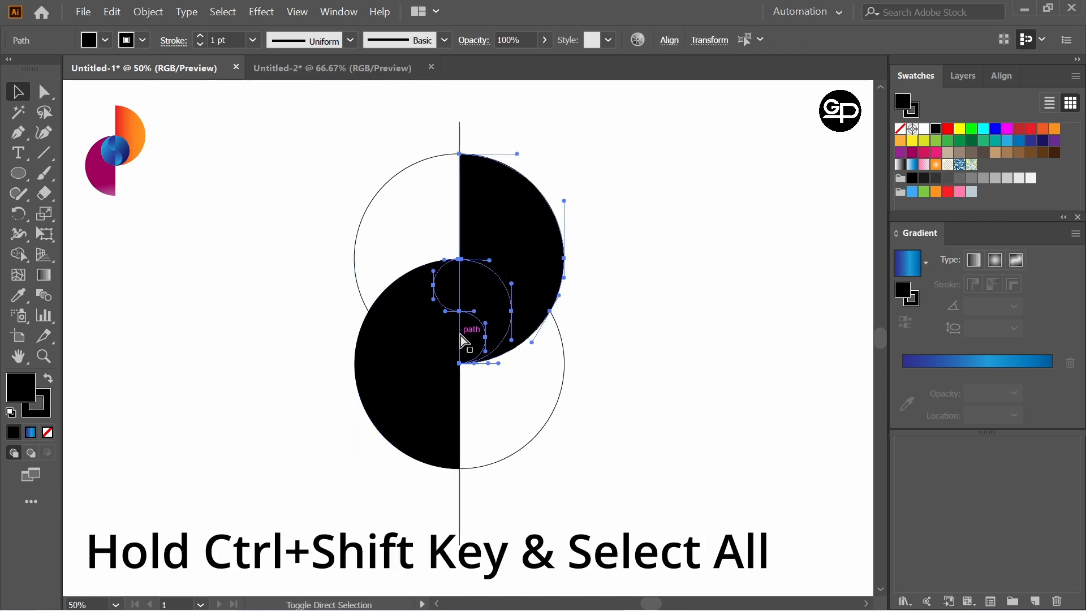
pyautogui.keyDown('ctrl'); pyautogui.keyDown('shift'); pyautogui.click(461, 335); pyautogui.keyUp('shift'); pyautogui.keyUp('ctrl')
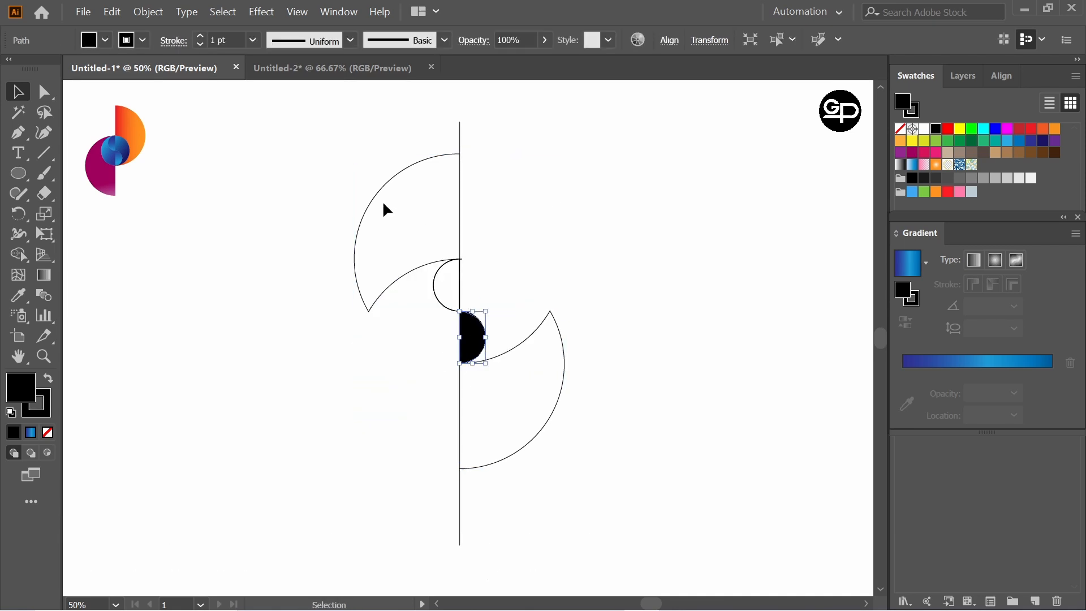
pyautogui.hotkey('ctrl', 'z')
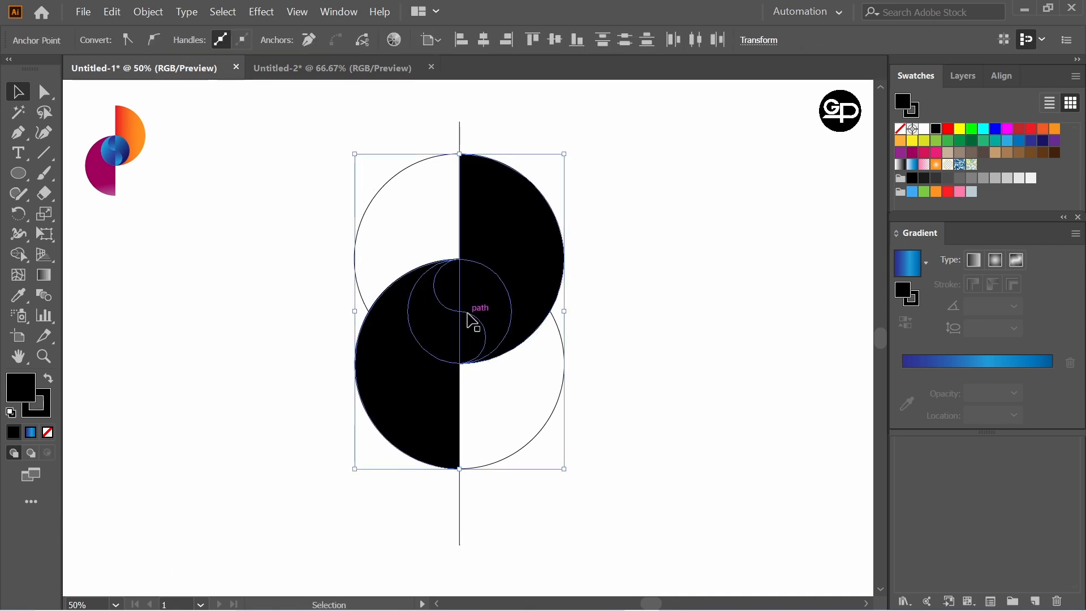
pyautogui.hotkey('ctrl', 'x')
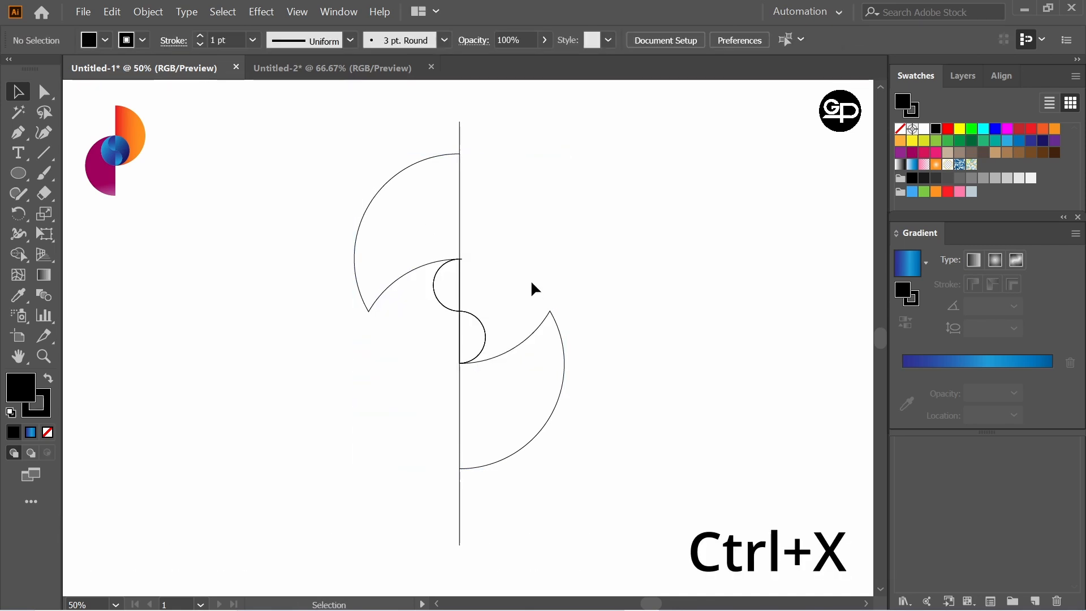
# - Delete the leftover unfilled outlines and the vertical line so the canvas is clear for the cut shapes
pyautogui.moveTo(334, 131); pyautogui.dragTo(575, 437)
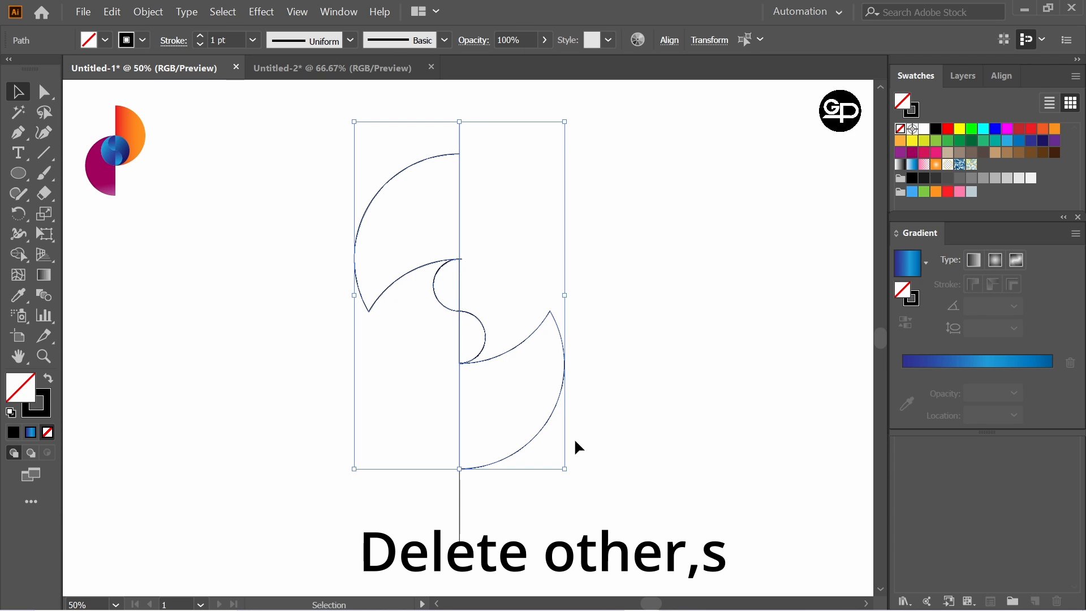
pyautogui.press('Delete')
pyautogui.hotkey('ctrl', 'v')
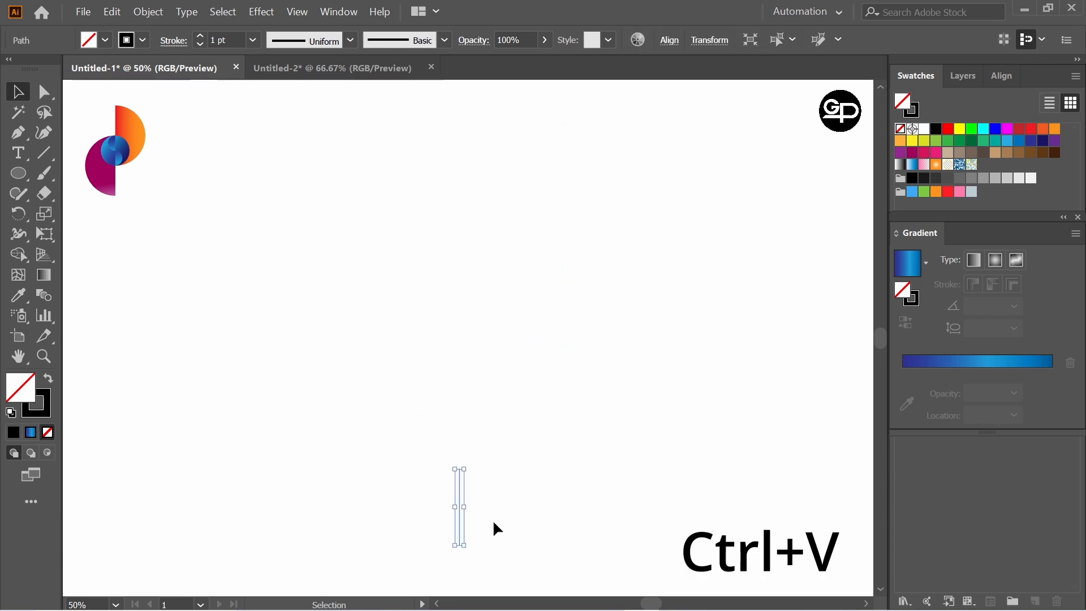
pyautogui.click(507, 505)
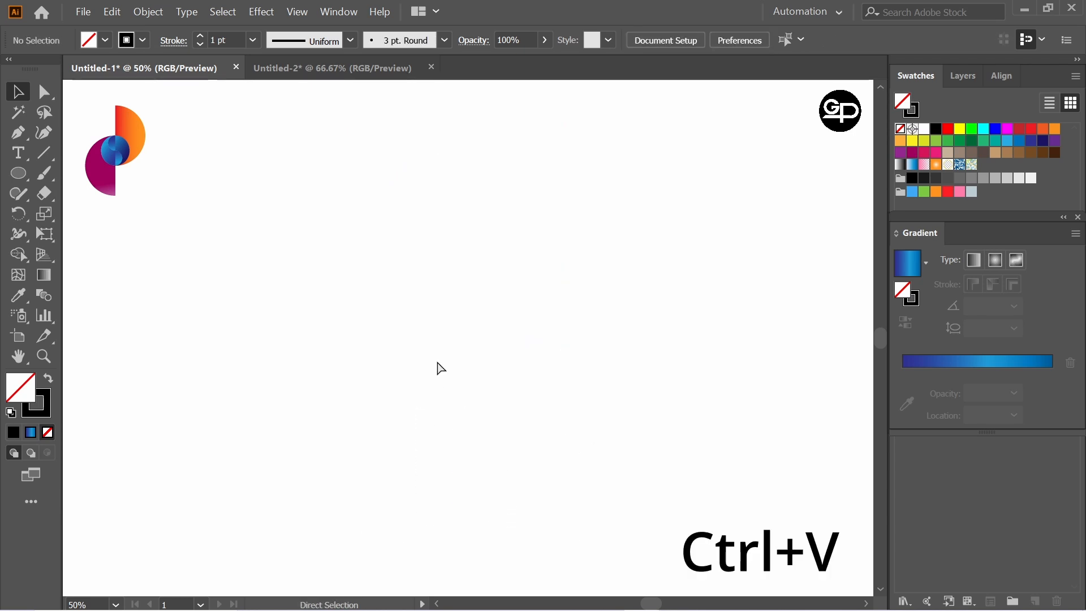
# - Paste the cut black shapes back and enlarge them proportionally from their center
pyautogui.hotkey('ctrl', 'v')
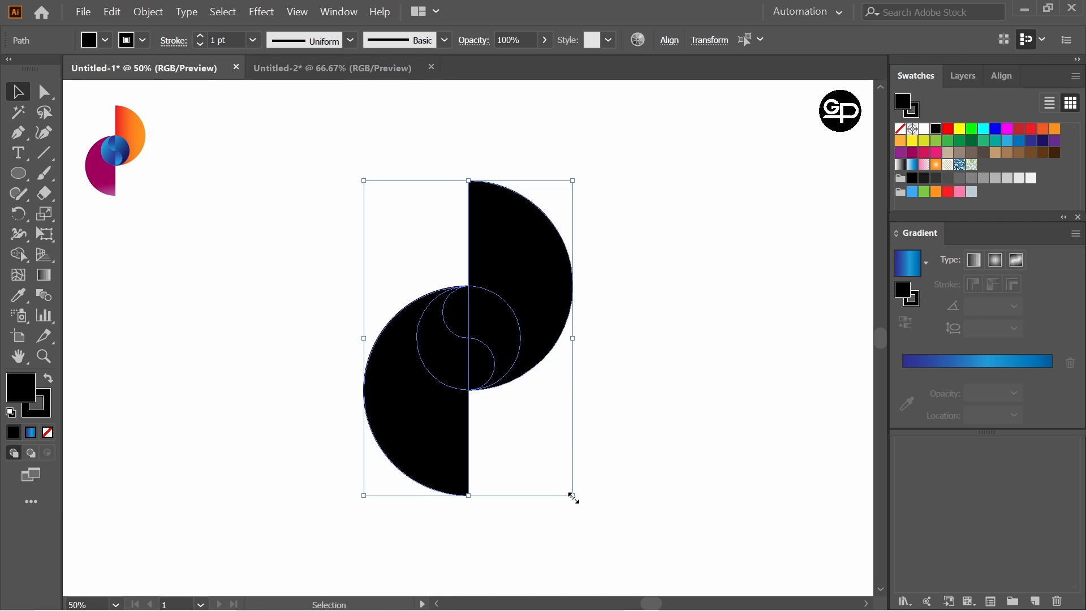
pyautogui.moveTo(573, 497); pyautogui.dragTo(600, 540)
pyautogui.click(673, 374)
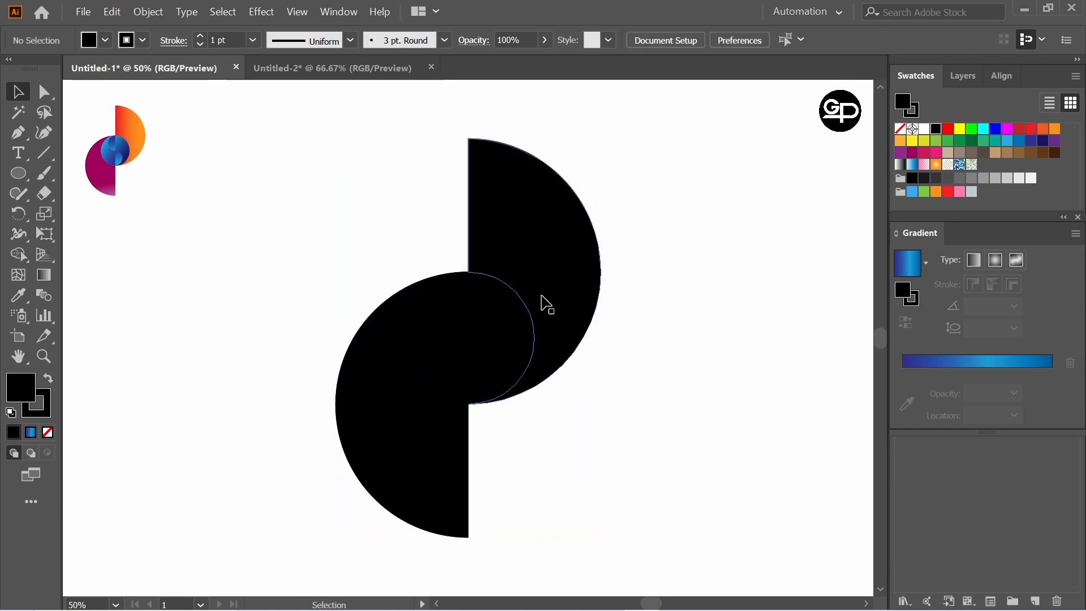
# - Apply the Summer gradient to the upper-right shape and change its white color stop to dark red
pyautogui.click(547, 304)
pyautogui.click(925, 262)
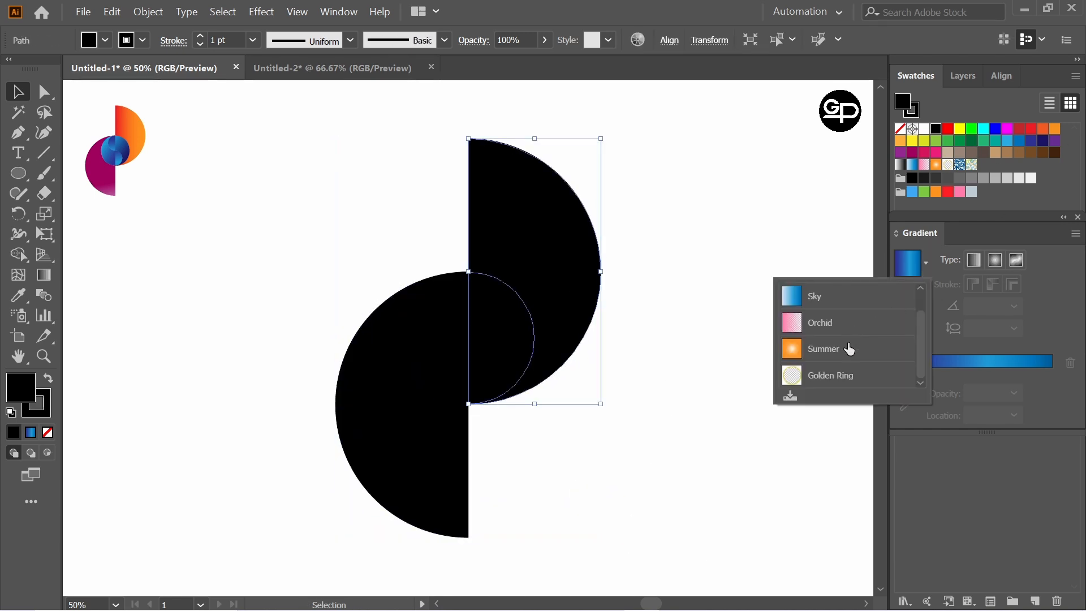
pyautogui.click(824, 349)
pyautogui.doubleClick(904, 393)
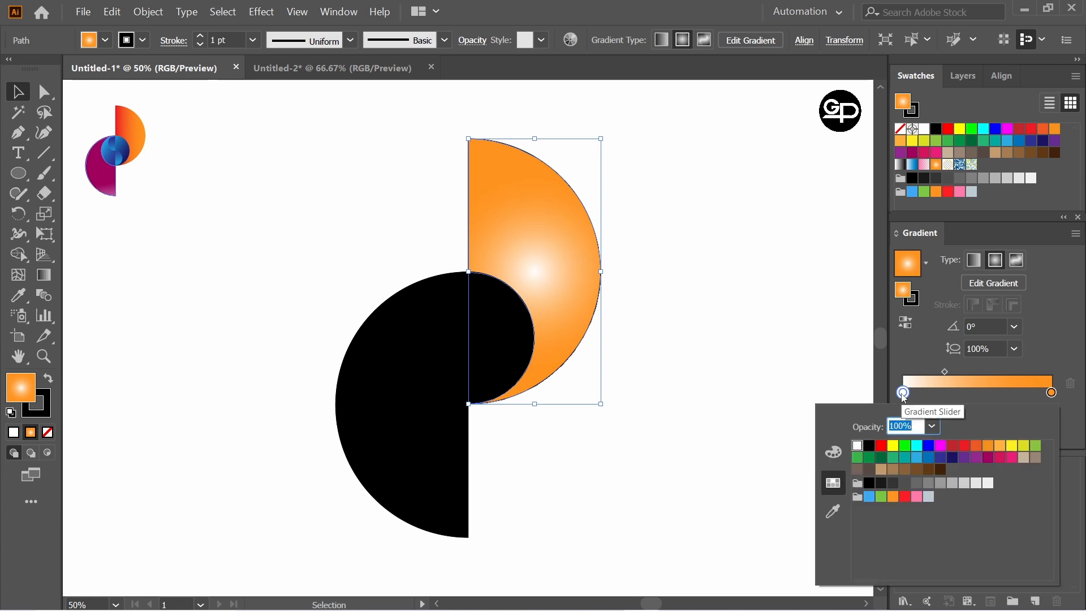
pyautogui.click(951, 446)
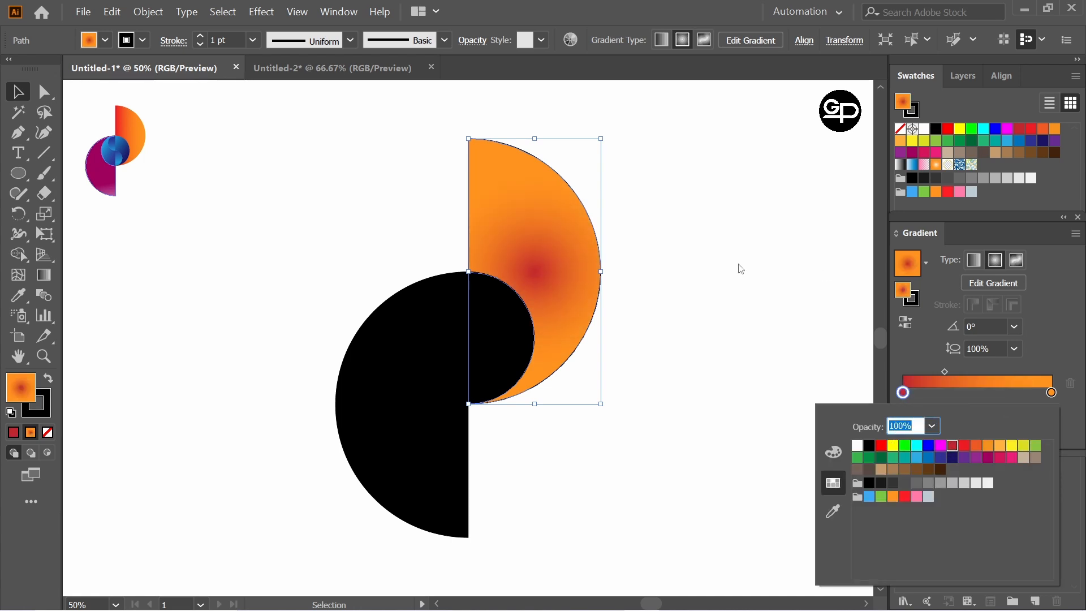
pyautogui.click(474, 257)
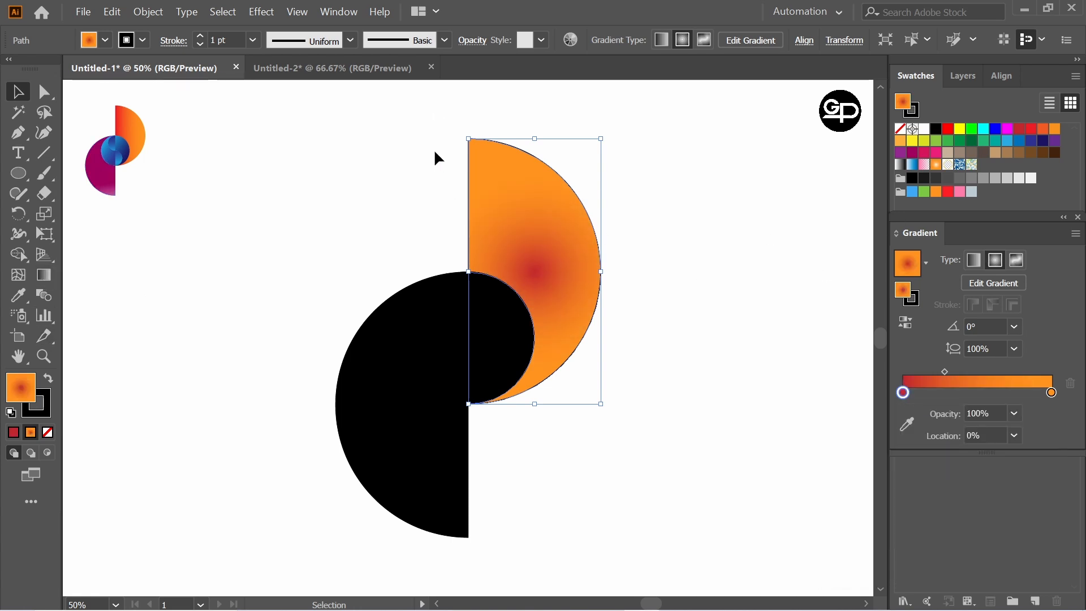
# - Redraw the upper-right shape's gradient diagonally at about -46°, from beyond its upper-left corner to beyond its lower-right edge
pyautogui.click(678, 294)
pyautogui.click(548, 259)
pyautogui.click(43, 275)
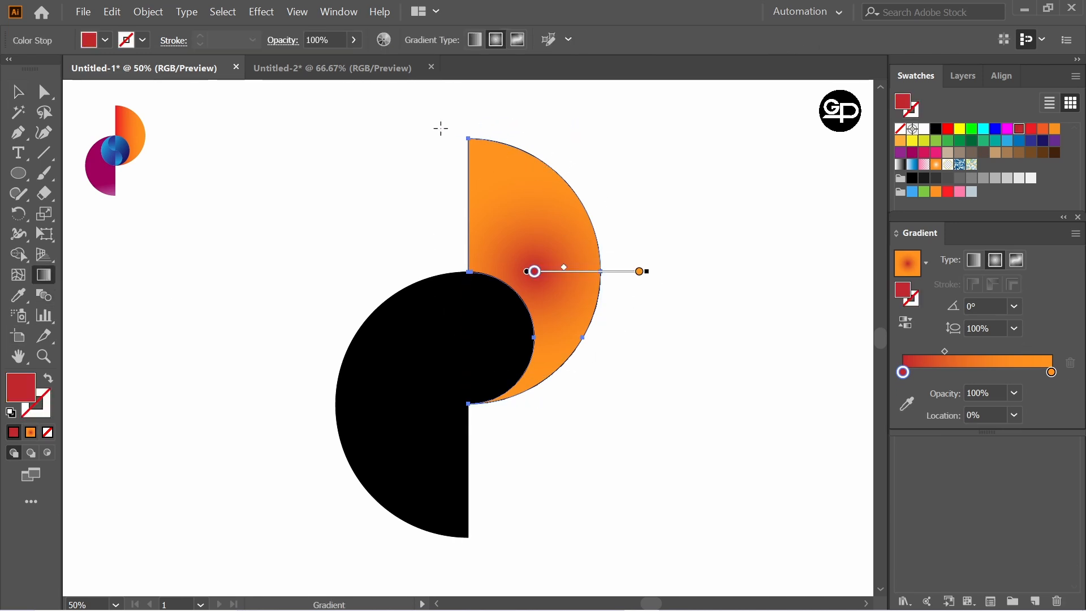
pyautogui.moveTo(440, 129); pyautogui.dragTo(675, 374)
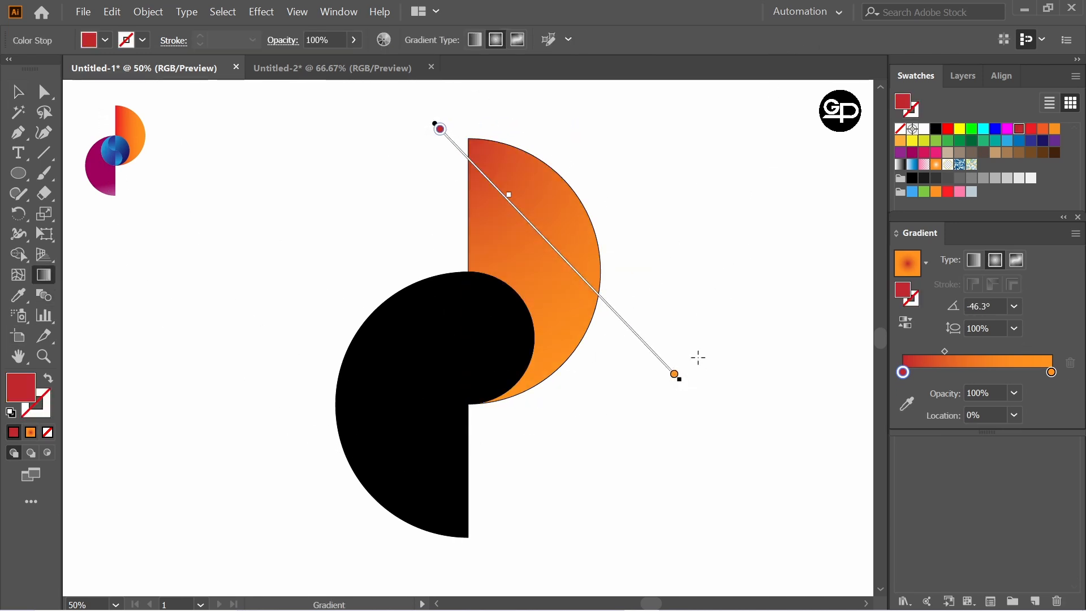
pyautogui.click(17, 91)
pyautogui.click(228, 194)
# - Apply the Sky gradient to the middle circle's right region and change its first color stop to dark navy blue
pyautogui.click(525, 332)
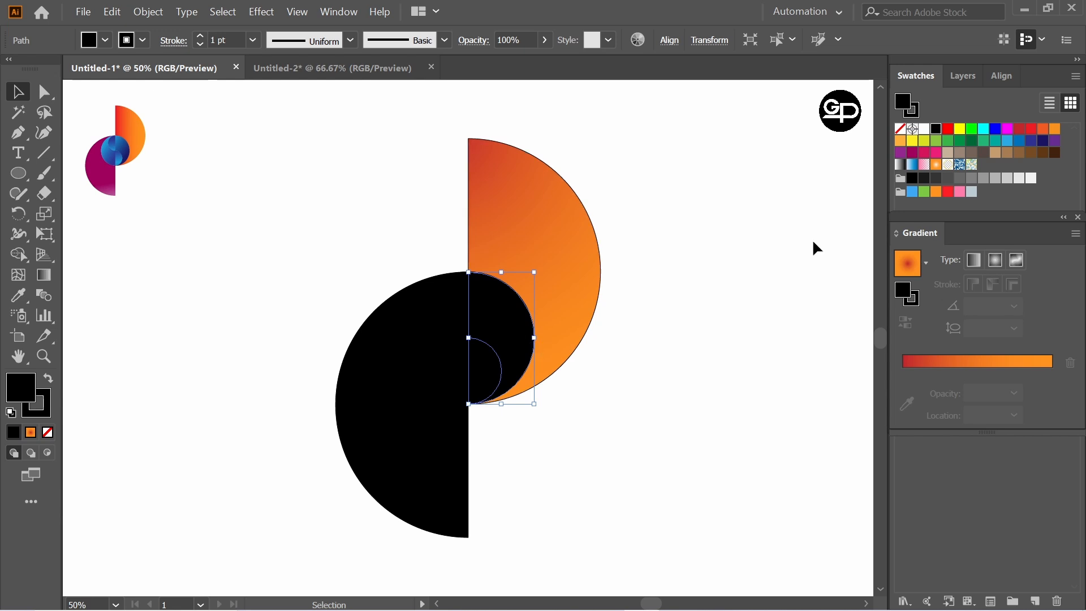
pyautogui.click(927, 263)
pyautogui.scroll(1, 862, 316)
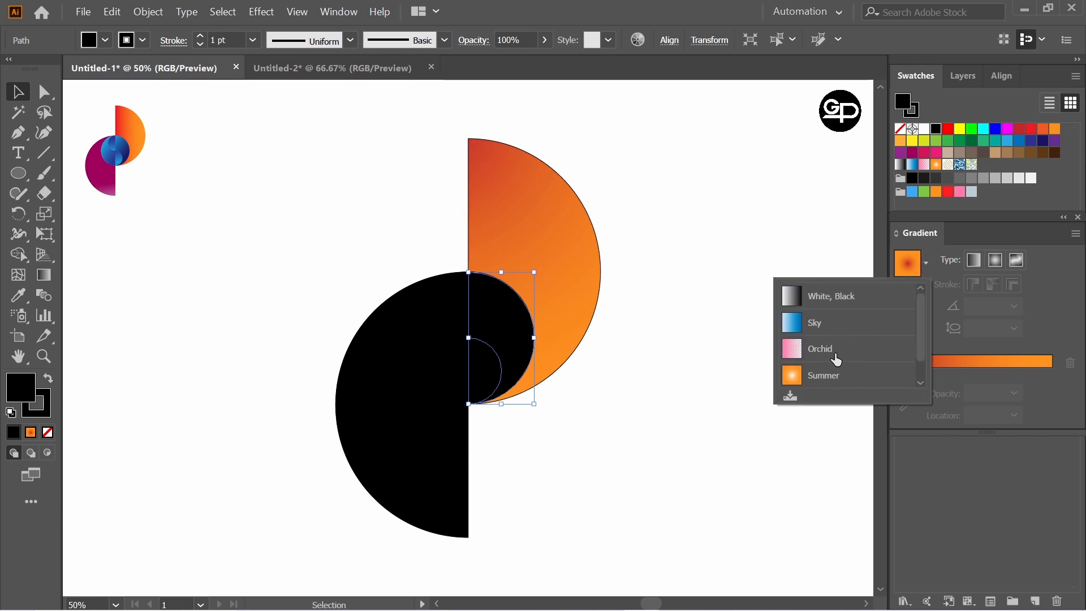
pyautogui.click(835, 326)
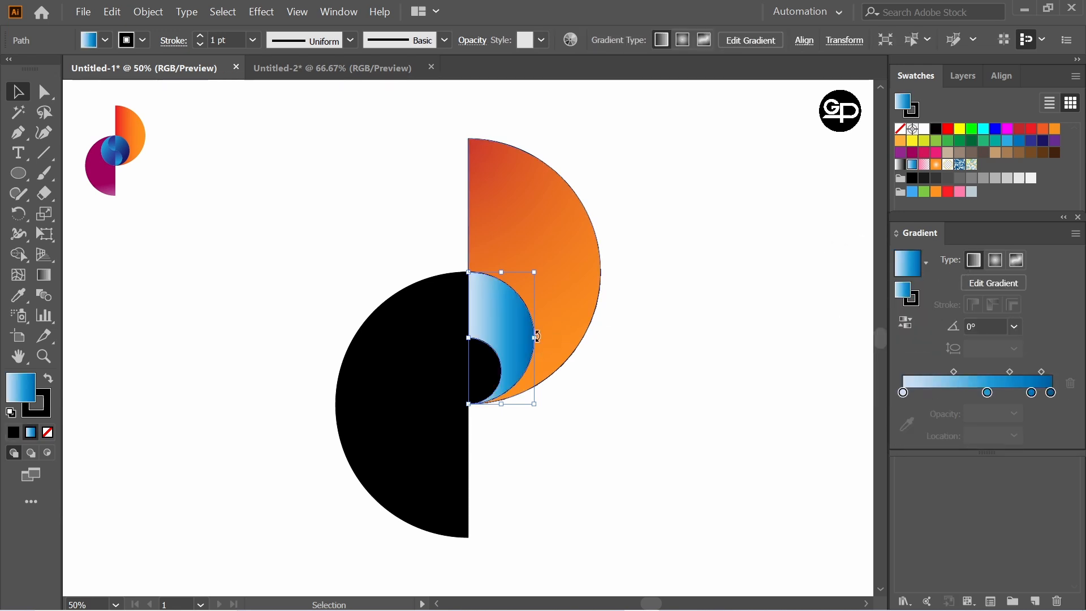
pyautogui.doubleClick(902, 394)
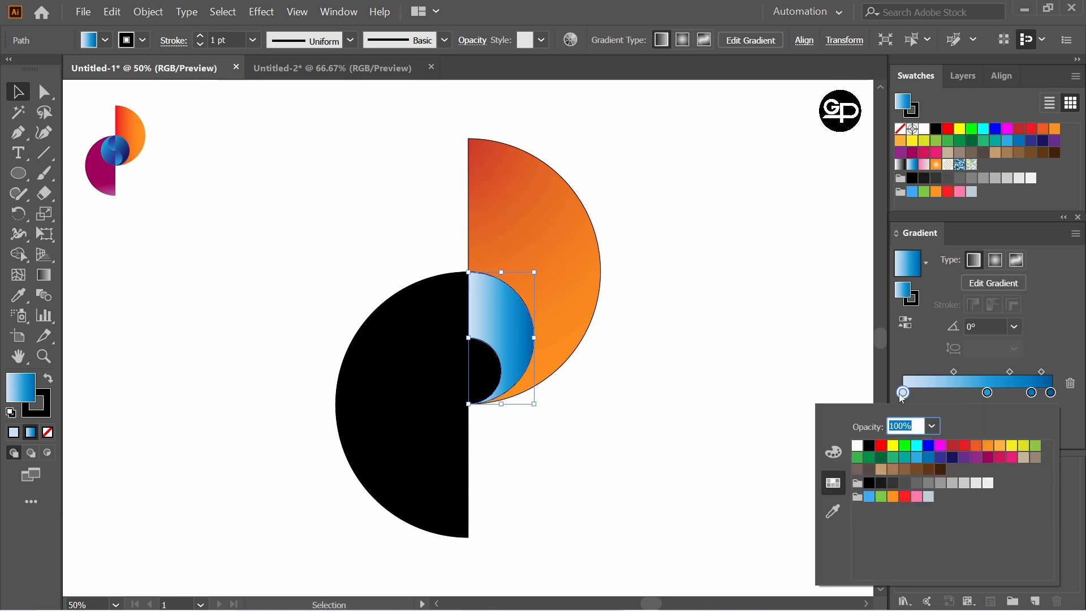
pyautogui.click(953, 460)
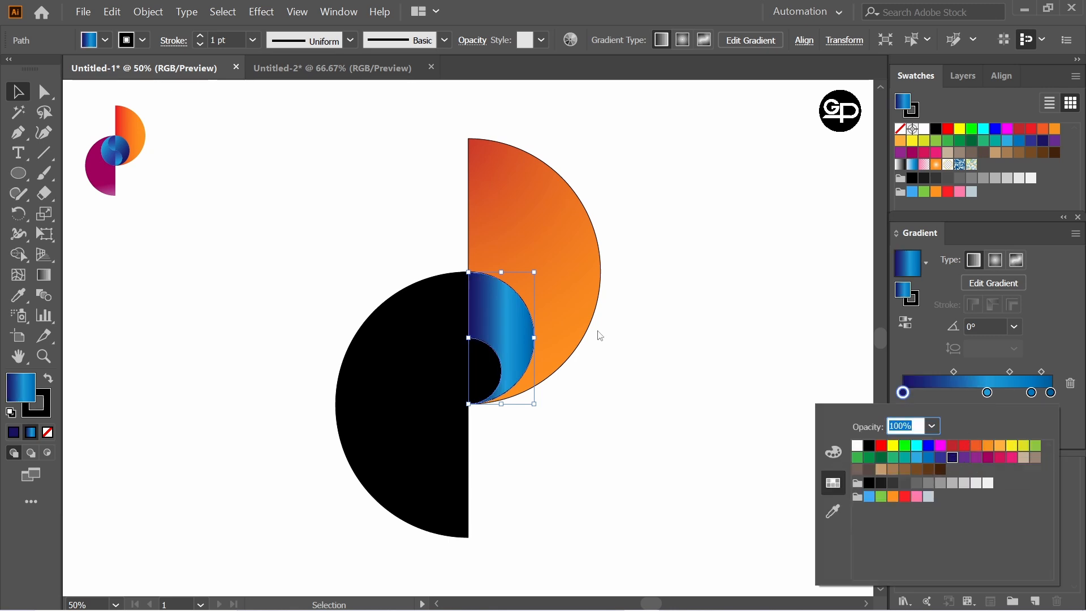
pyautogui.click(453, 311)
# - Apply the same navy-to-blue gradient to the small upper half-circle, the small lower half-circle and the middle circle's left region
pyautogui.click(465, 316)
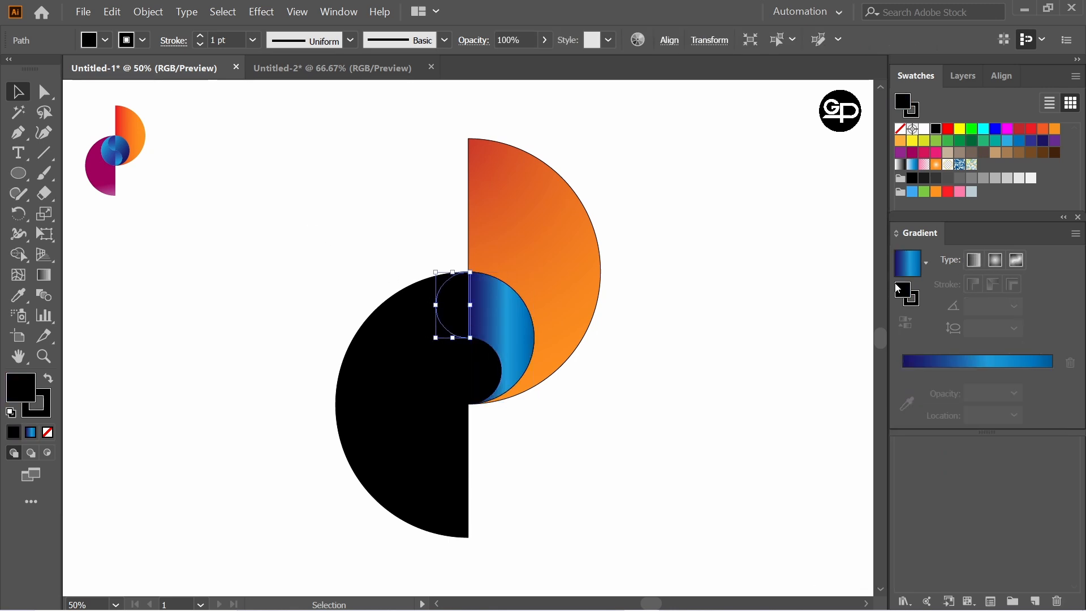
pyautogui.click(898, 288)
pyautogui.click(486, 371)
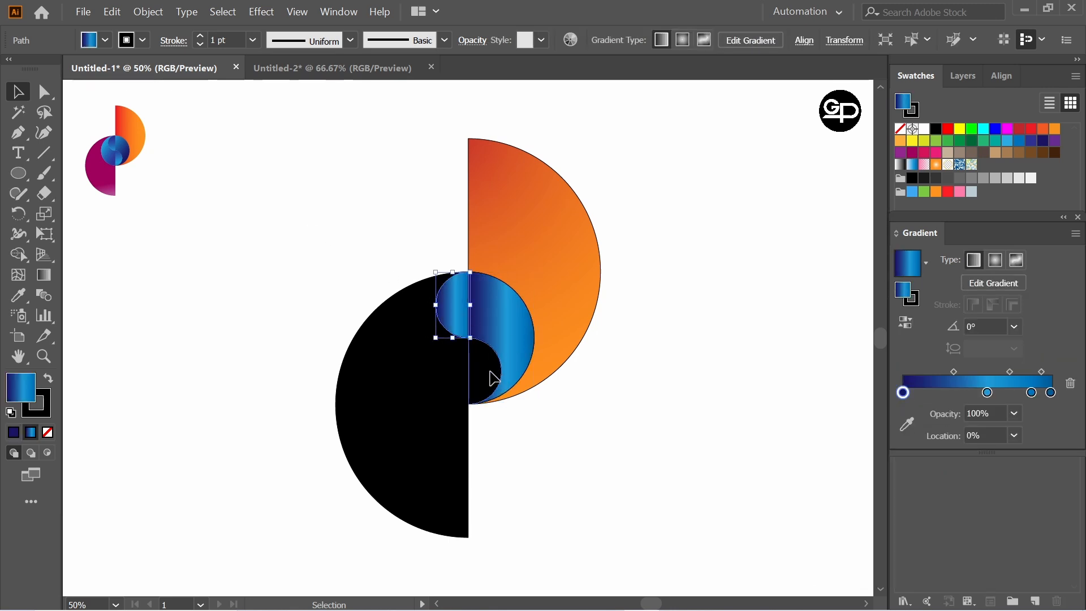
pyautogui.click(910, 271)
pyautogui.click(460, 363)
pyautogui.click(899, 267)
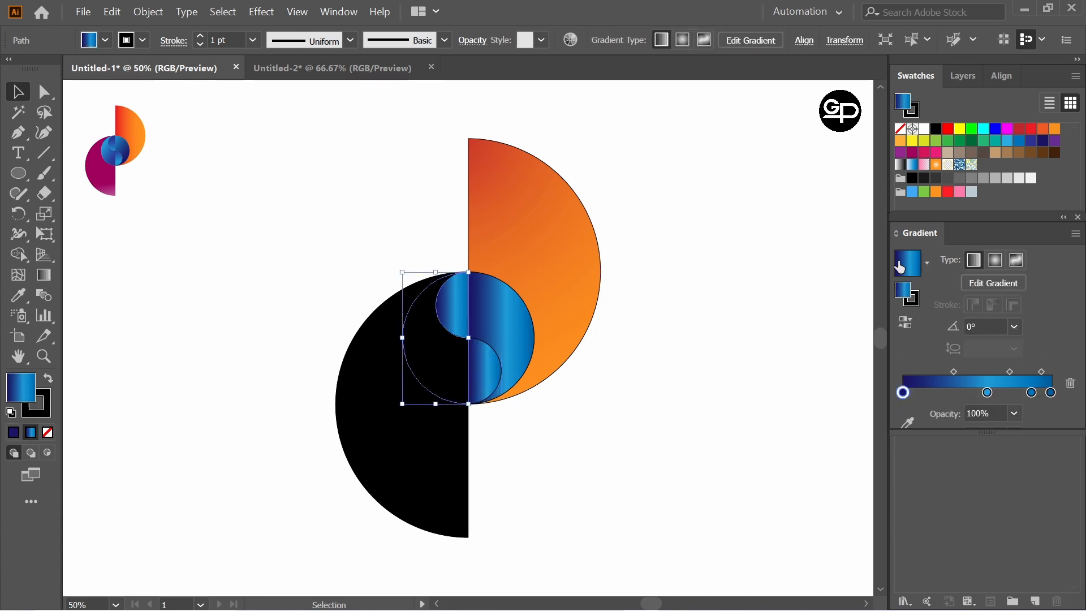
# - Apply the Orchid gradient to the large lower-left shape
pyautogui.click(421, 436)
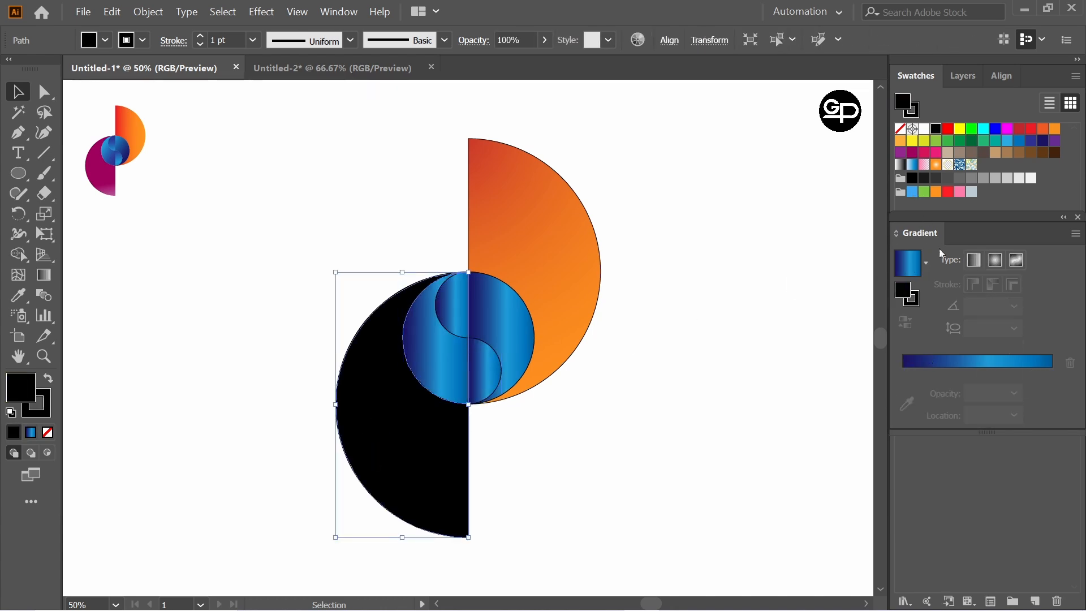
pyautogui.click(926, 271)
pyautogui.click(921, 351)
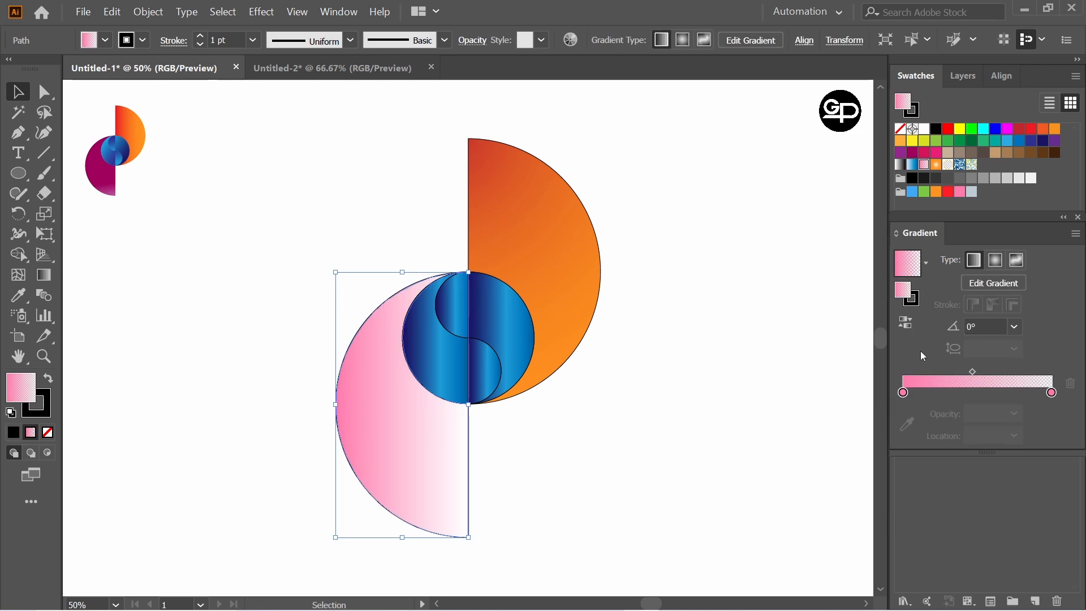
# - Change the first color stop of the lower-left shape's gradient to dark magenta and move it to about 51.4%
pyautogui.doubleClick(903, 393)
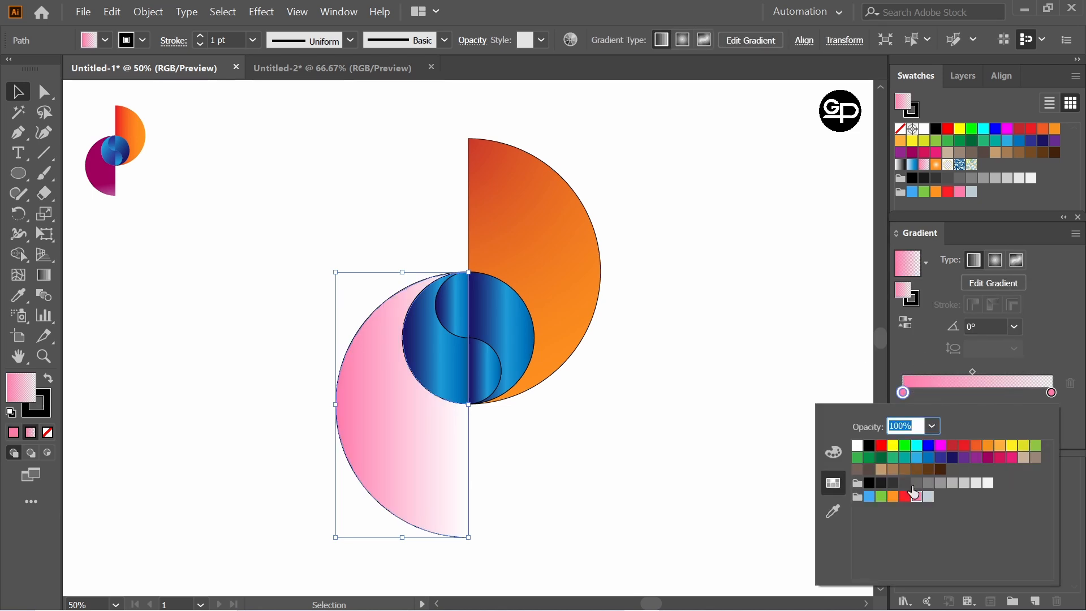
pyautogui.click(976, 458)
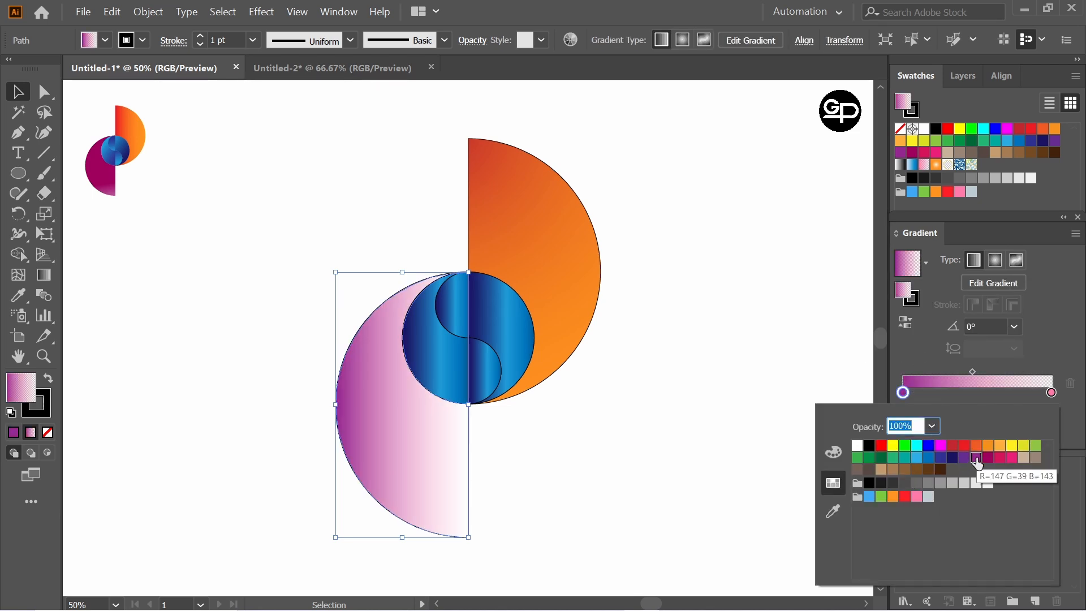
pyautogui.click(988, 460)
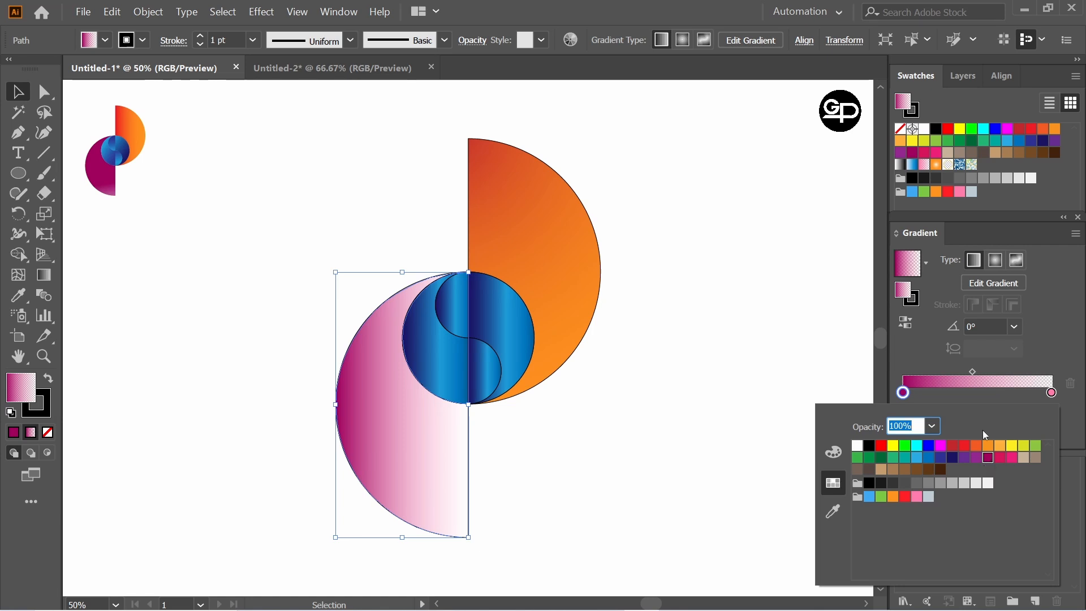
pyautogui.click(906, 395)
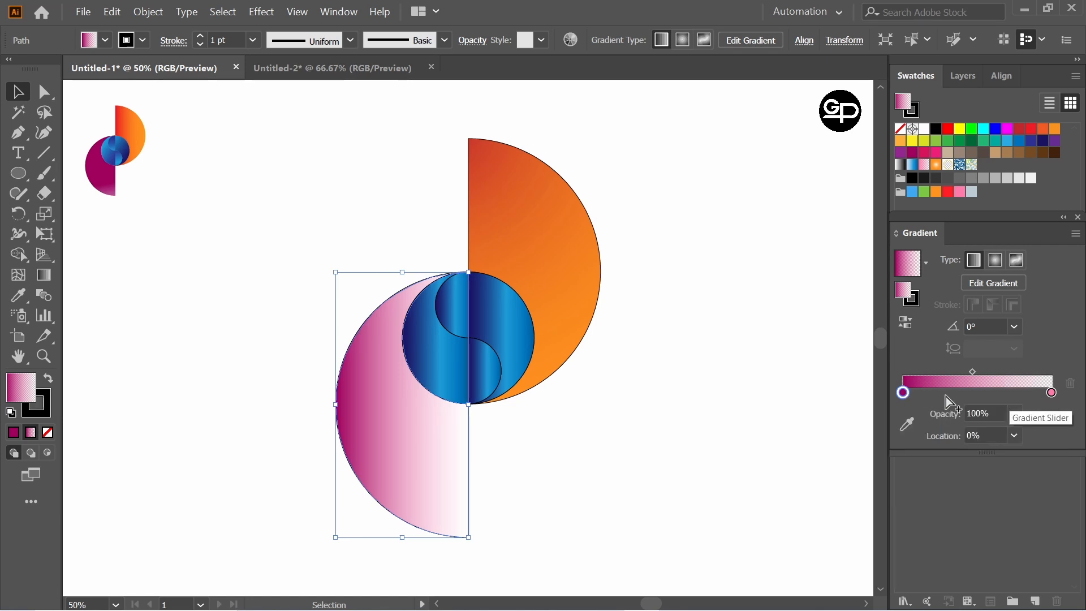
pyautogui.moveTo(907, 396); pyautogui.dragTo(985, 400)
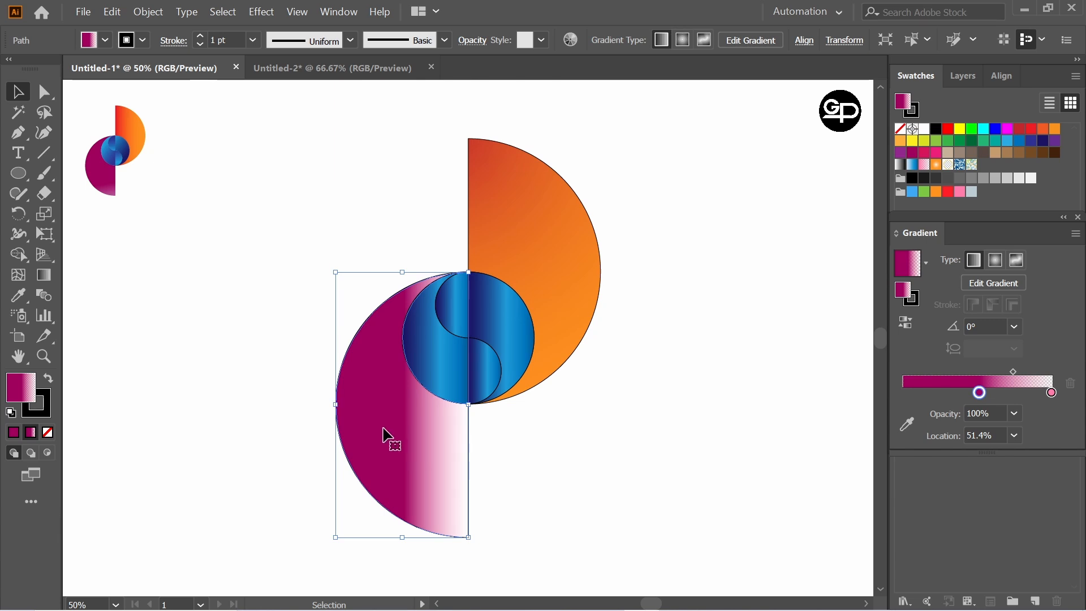
# - Redraw the lower-left shape's gradient steeply downward at about -75°, from above its upper edge to below its lower edge
pyautogui.click(37, 281)
pyautogui.moveTo(352, 276); pyautogui.dragTo(517, 550)
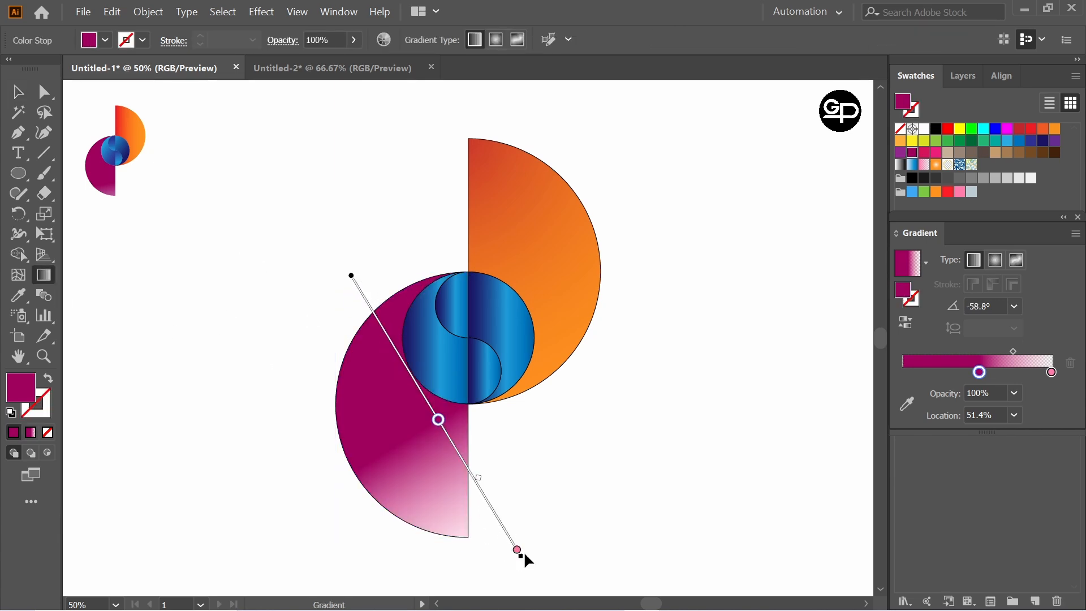
pyautogui.moveTo(372, 243); pyautogui.dragTo(481, 588)
pyautogui.scroll(3, 491, 481)
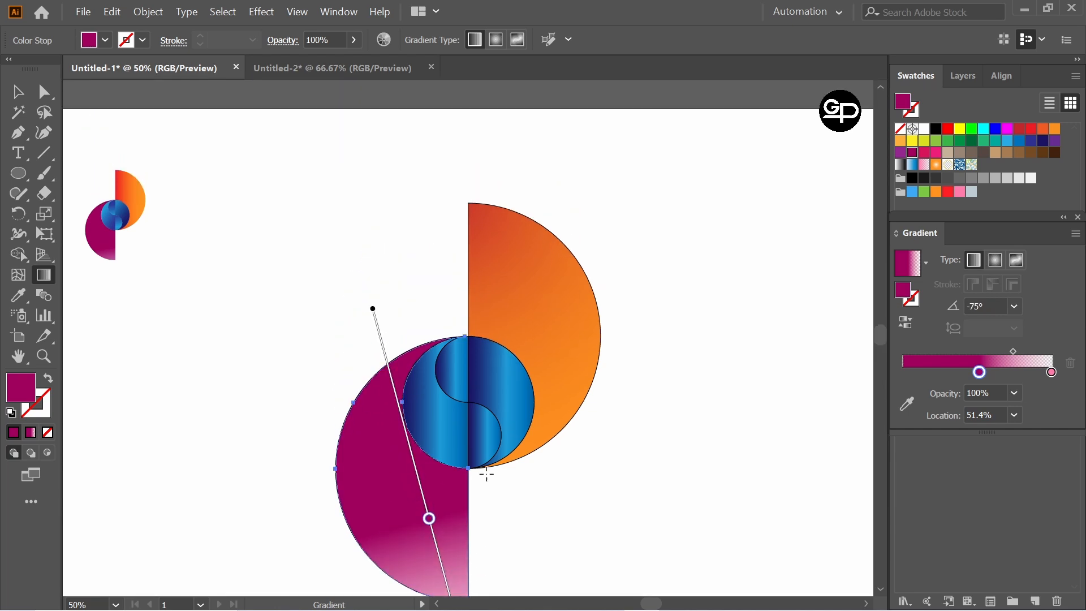
pyautogui.scroll(-2, 181, 188)
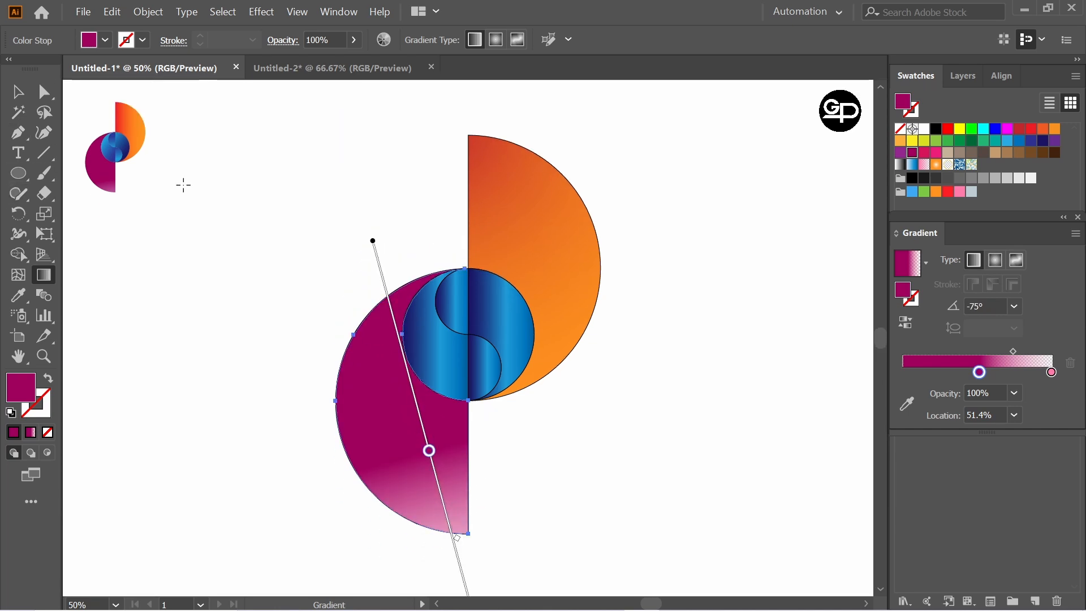
pyautogui.press('v')
pyautogui.click(438, 200)
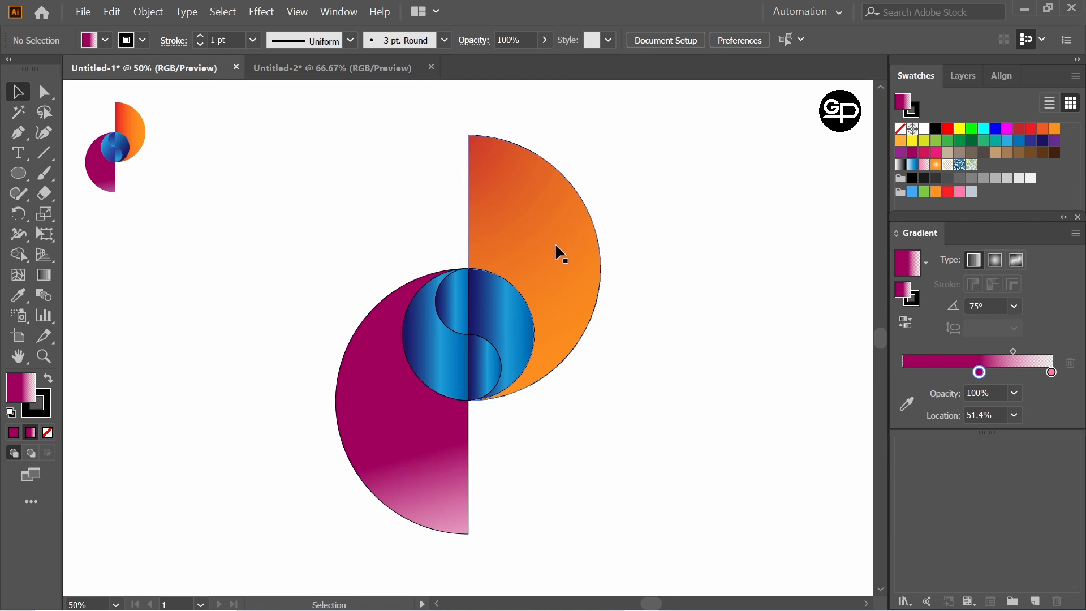
# - Make the upper-right shape's gradient linear at 0°, and redraw the gradient of the middle circle's right region at about -62°
pyautogui.click(555, 242)
pyautogui.click(977, 266)
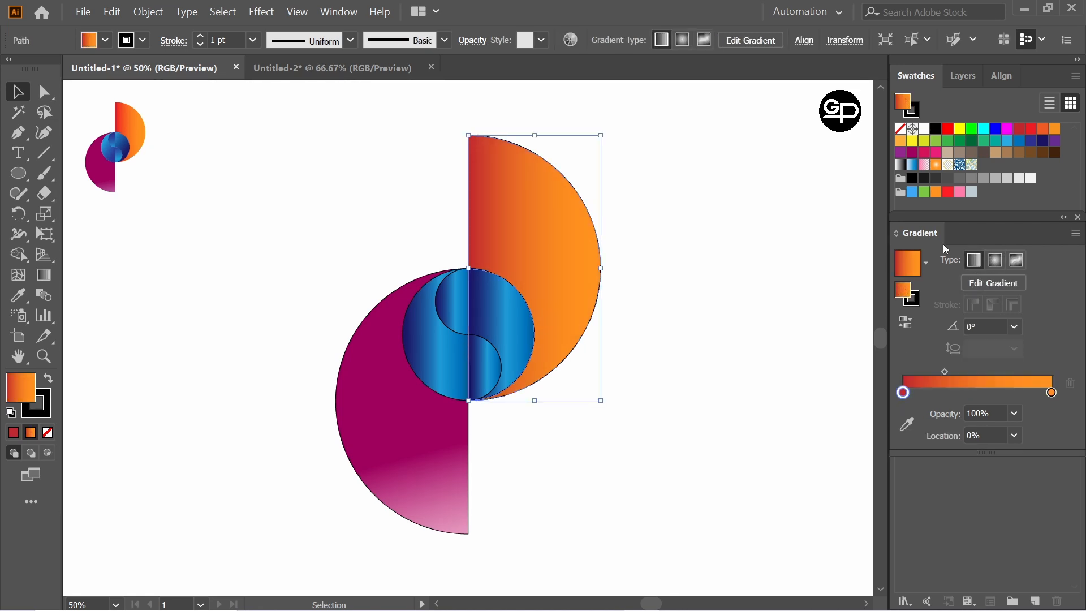
pyautogui.click(512, 321)
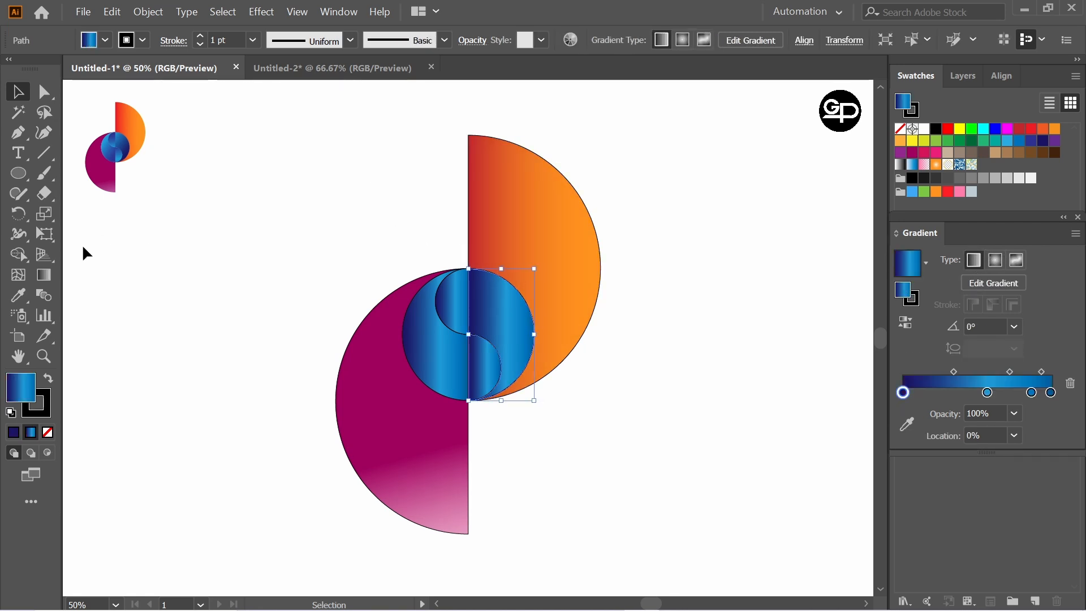
pyautogui.click(45, 275)
pyautogui.moveTo(483, 283); pyautogui.dragTo(560, 428)
pyautogui.click(17, 92)
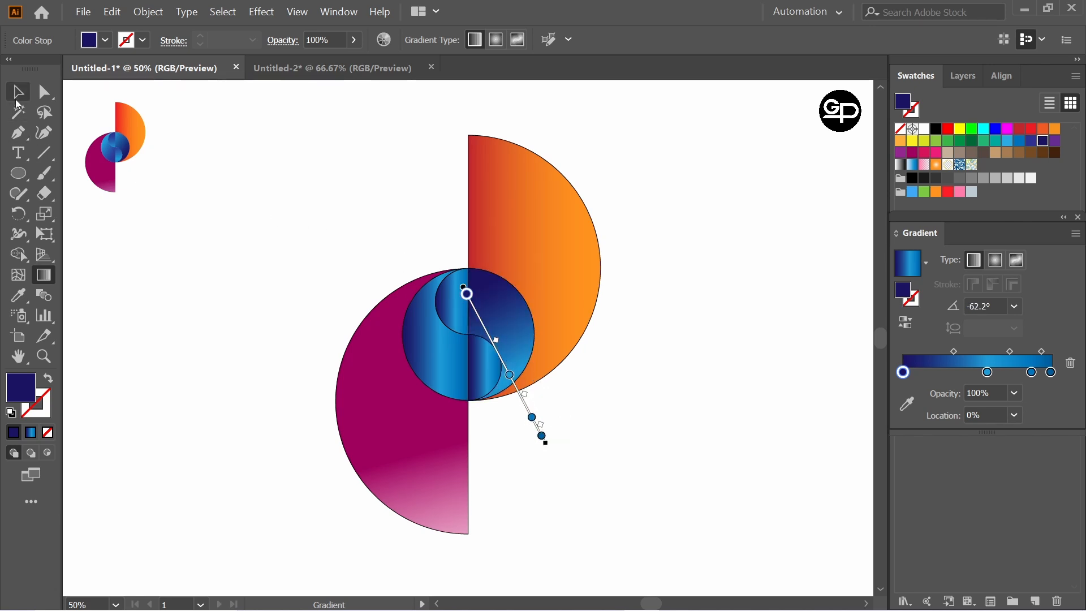
# - Redraw the small upper half-circle's gradient almost vertically downward at about -87.5°
pyautogui.click(444, 308)
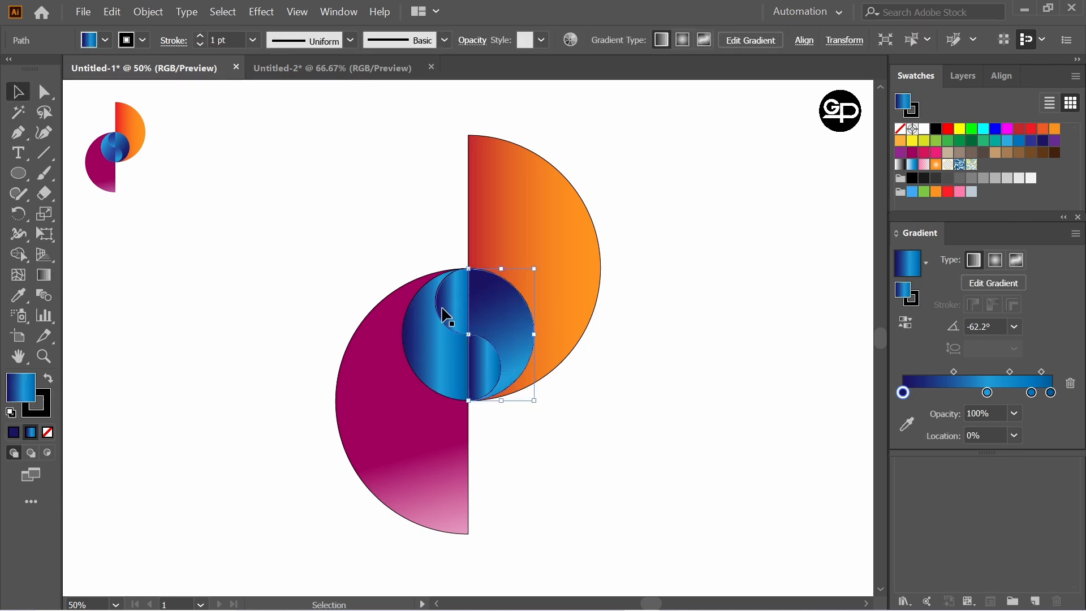
pyautogui.click(45, 277)
pyautogui.moveTo(451, 249); pyautogui.dragTo(464, 356)
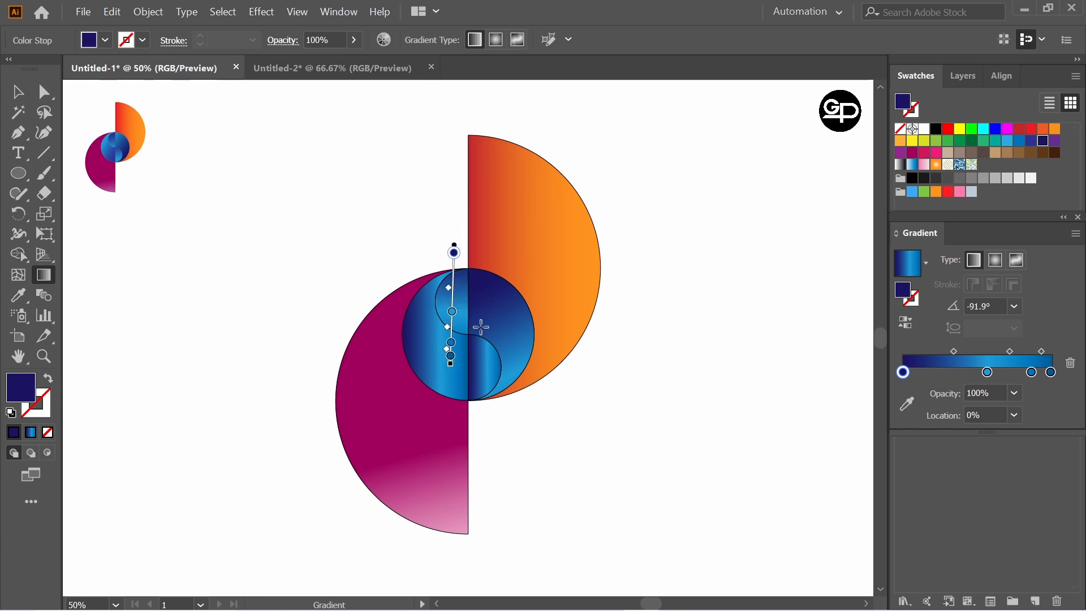
pyautogui.moveTo(484, 315); pyautogui.dragTo(458, 412)
pyautogui.click(18, 92)
# - Redraw the gradient of the middle circle's left region diagonally at about -58.6°, from beyond its upper-left edge to beyond its lower-right edge
pyautogui.click(432, 346)
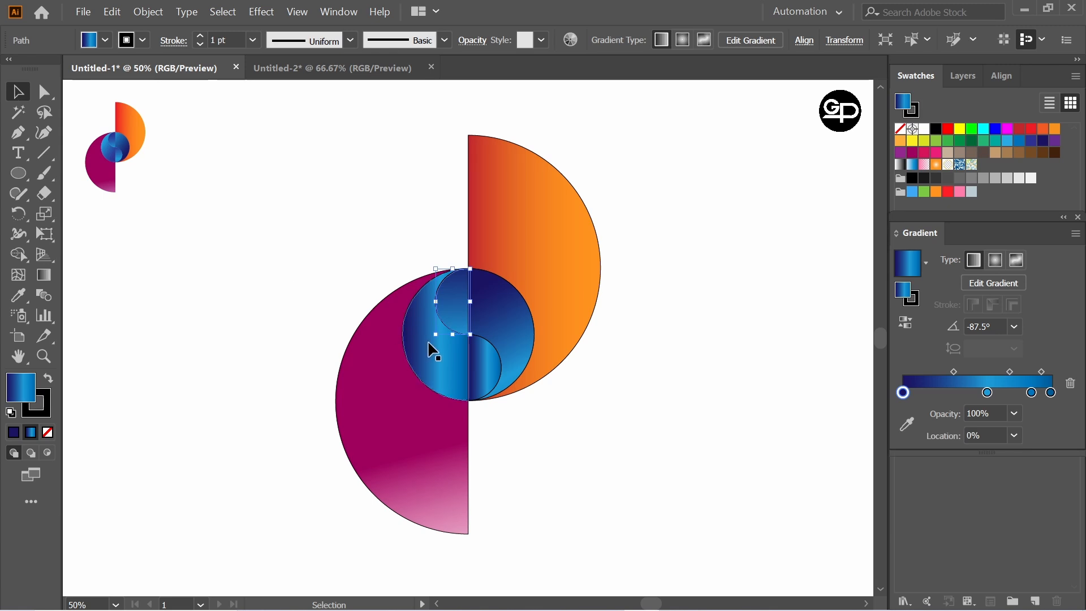
pyautogui.click(44, 275)
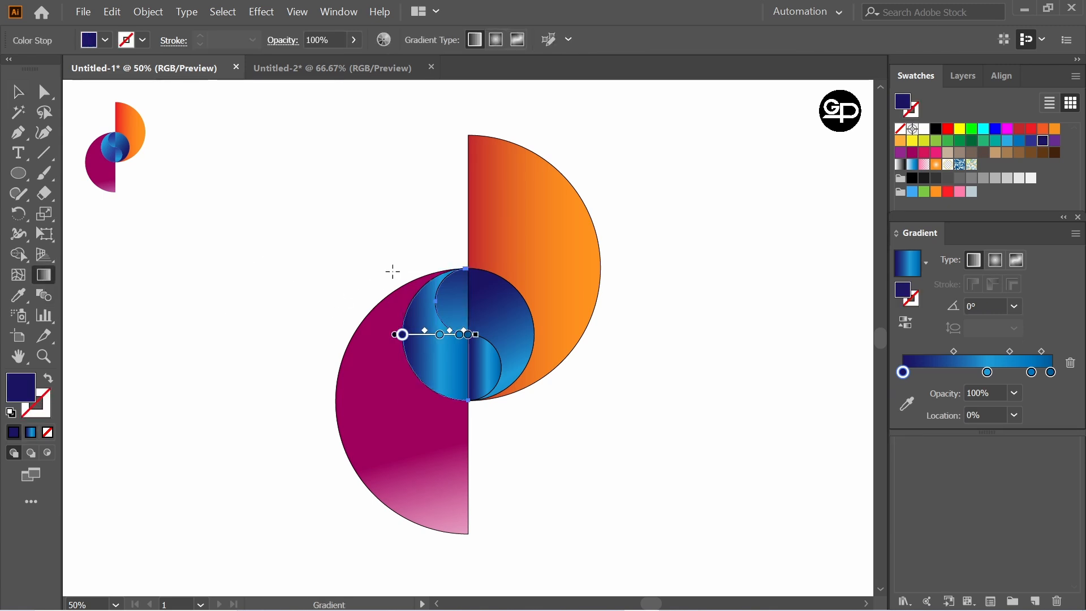
pyautogui.moveTo(393, 272); pyautogui.dragTo(500, 446)
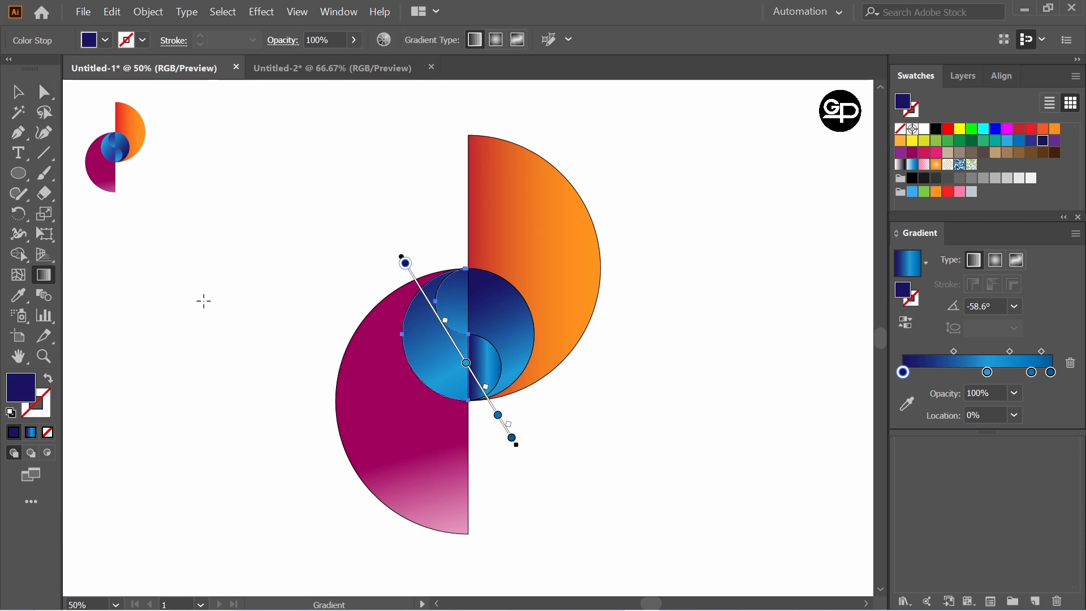
pyautogui.click(19, 92)
pyautogui.click(266, 226)
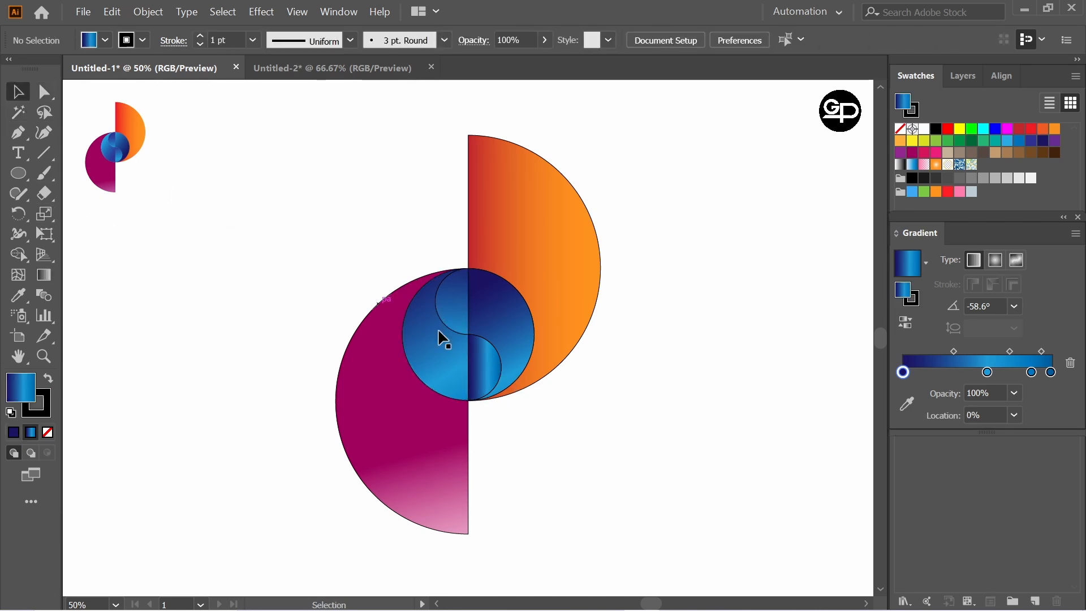
# - Redraw the small lower half-circle's gradient downward within the shape at about -98.7°, with the navy end at its upper edge
pyautogui.click(485, 367)
pyautogui.click(45, 275)
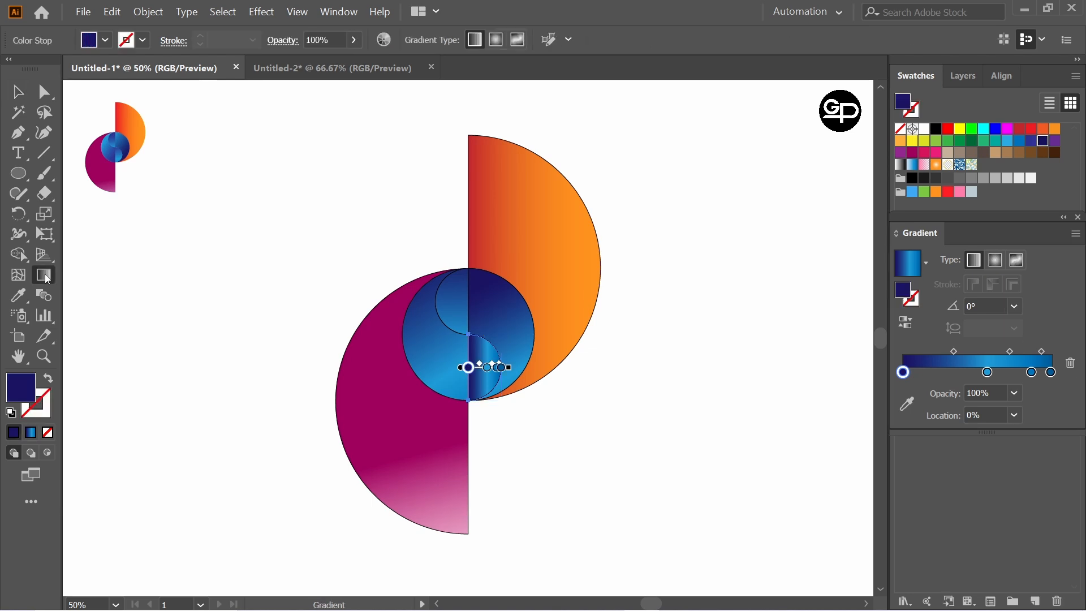
pyautogui.moveTo(485, 335); pyautogui.dragTo(485, 468)
pyautogui.moveTo(535, 430)
pyautogui.mouseDown()
pyautogui.moveTo(416, 318)
pyautogui.moveTo(501, 443)
pyautogui.mouseUp()
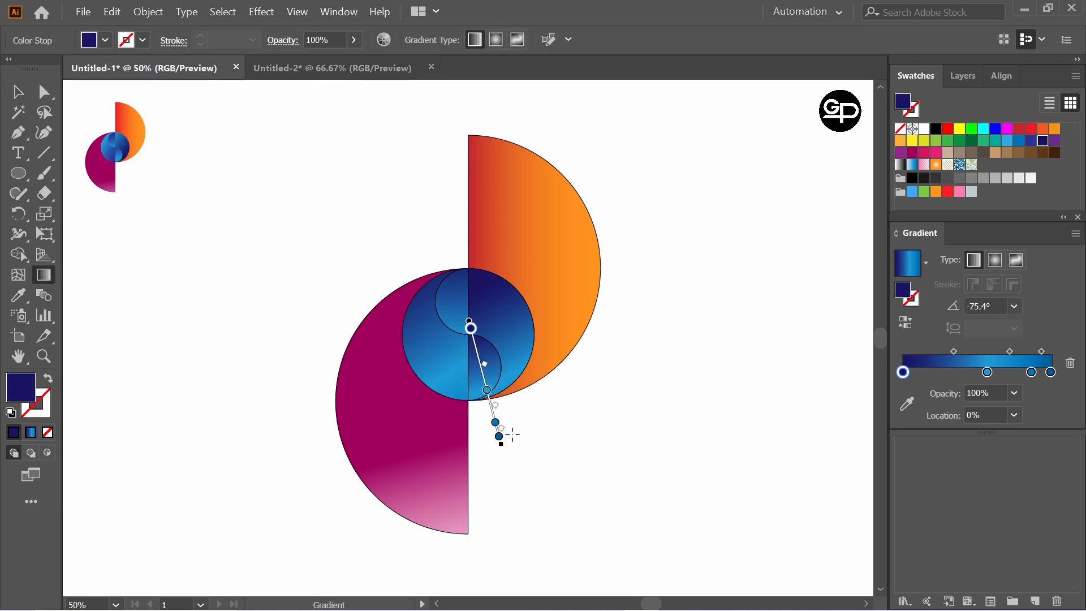
pyautogui.moveTo(447, 353); pyautogui.dragTo(567, 424)
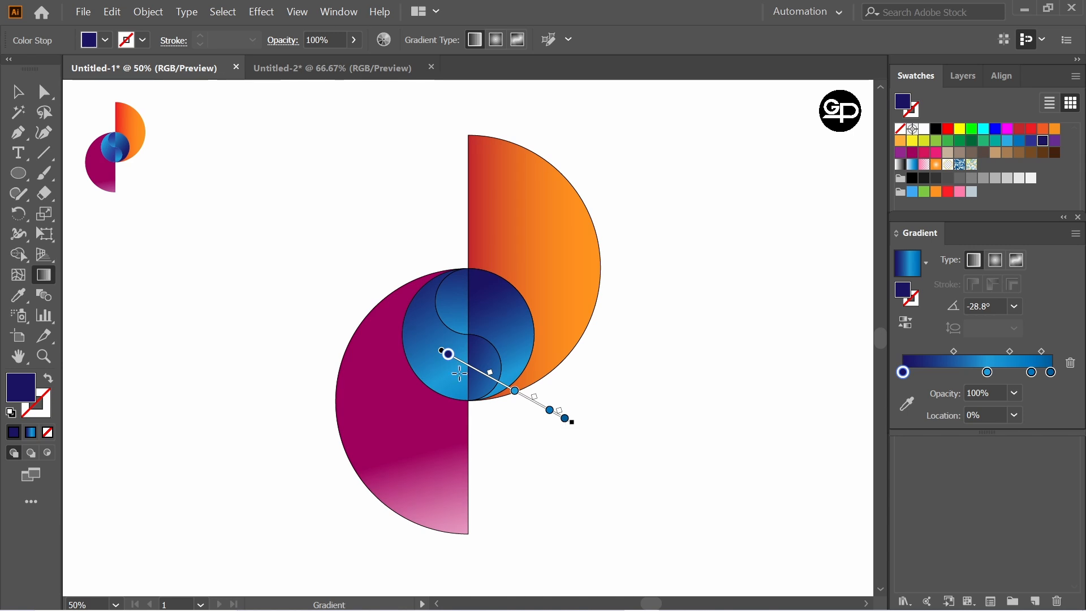
pyautogui.moveTo(487, 343); pyautogui.dragTo(481, 402)
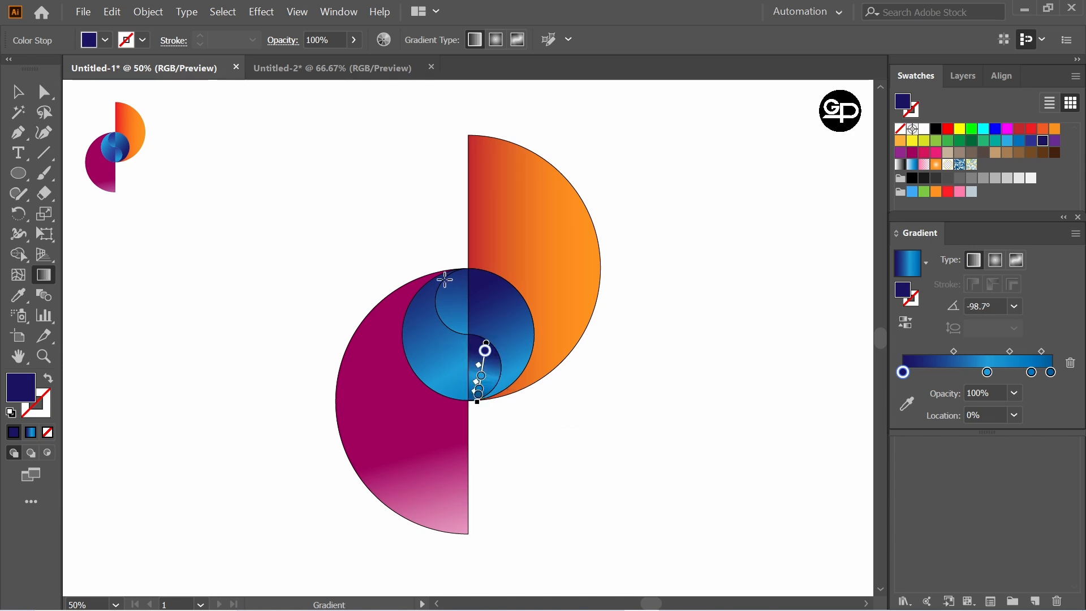
pyautogui.press('v')
pyautogui.click(301, 240)
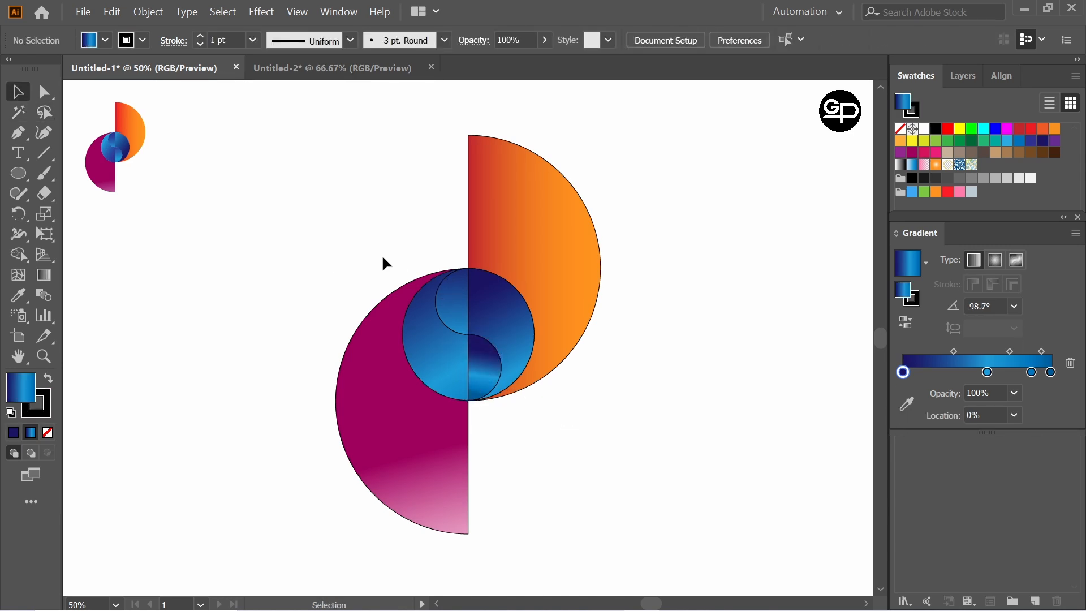
# - Remove the black stroke from all shapes of the large logo
pyautogui.moveTo(332, 112); pyautogui.dragTo(618, 535)
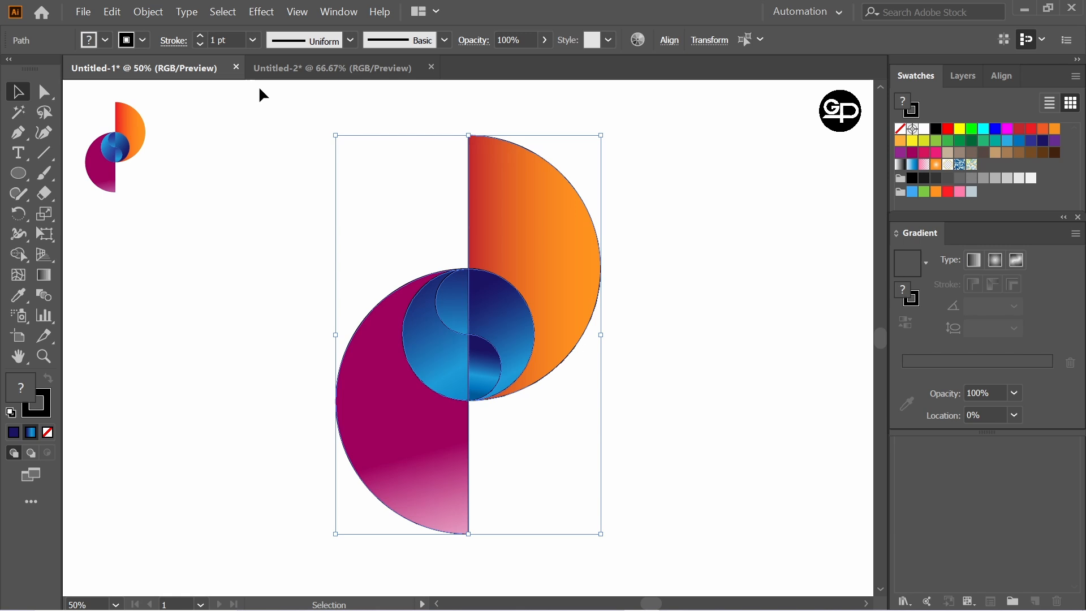
pyautogui.click(142, 39)
pyautogui.click(9, 71)
pyautogui.click(725, 371)
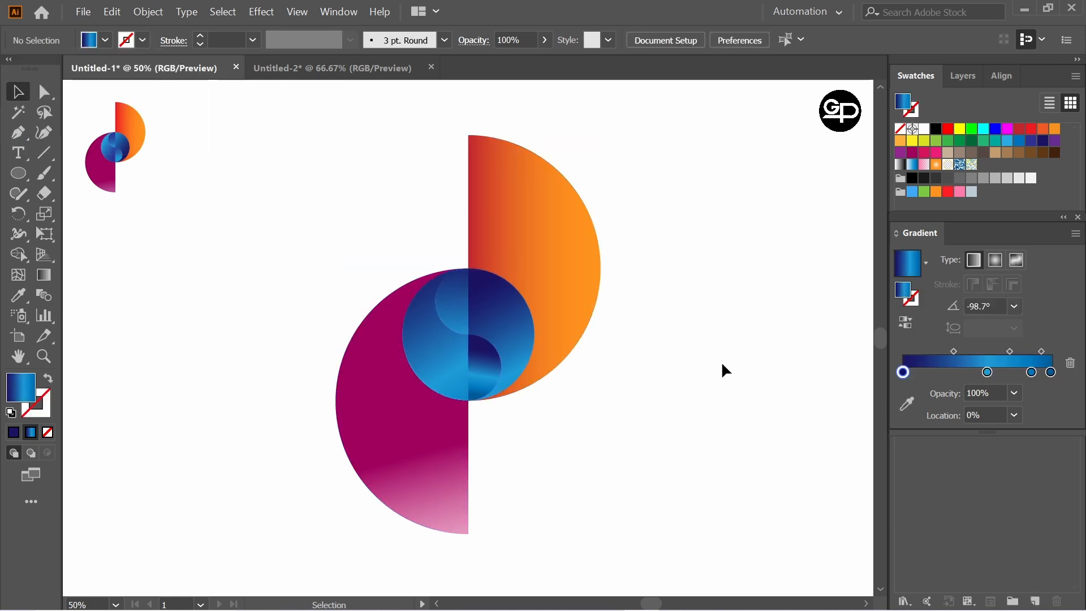
# - Redraw the small upper half-circle's gradient at about 131°, starting navy at its lower-right corner and running out beyond its upper-left edge
pyautogui.click(450, 307)
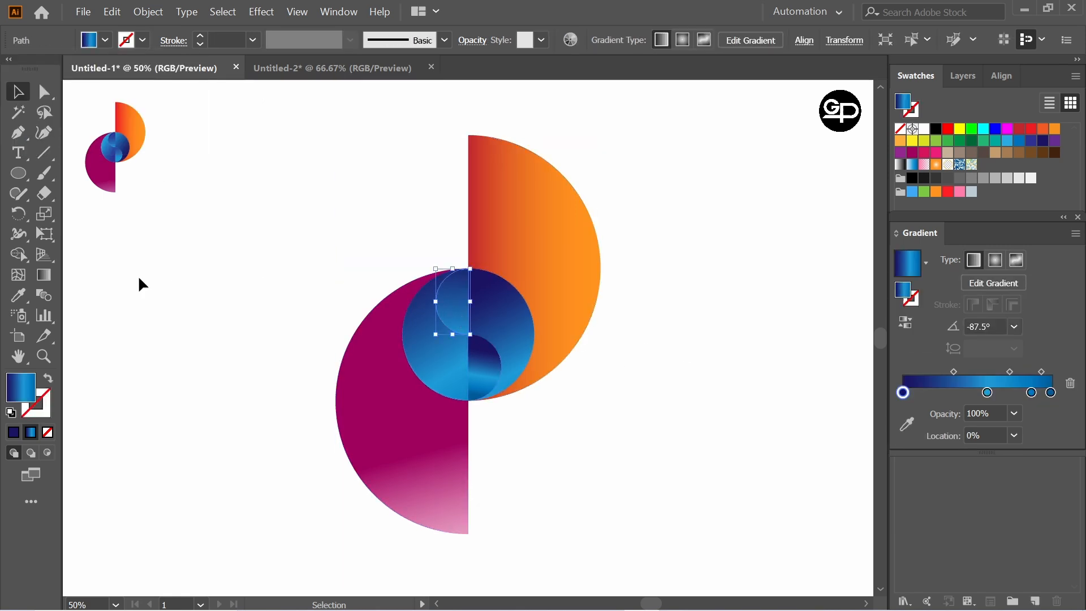
pyautogui.click(48, 277)
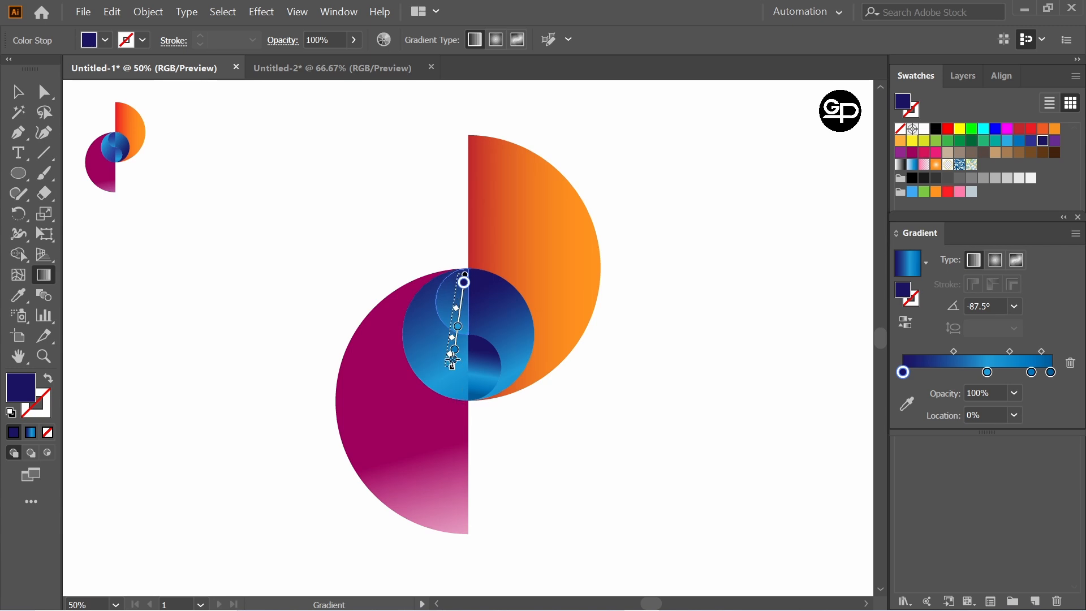
pyautogui.moveTo(492, 295); pyautogui.dragTo(421, 312)
pyautogui.hotkey('ctrl', 'g')
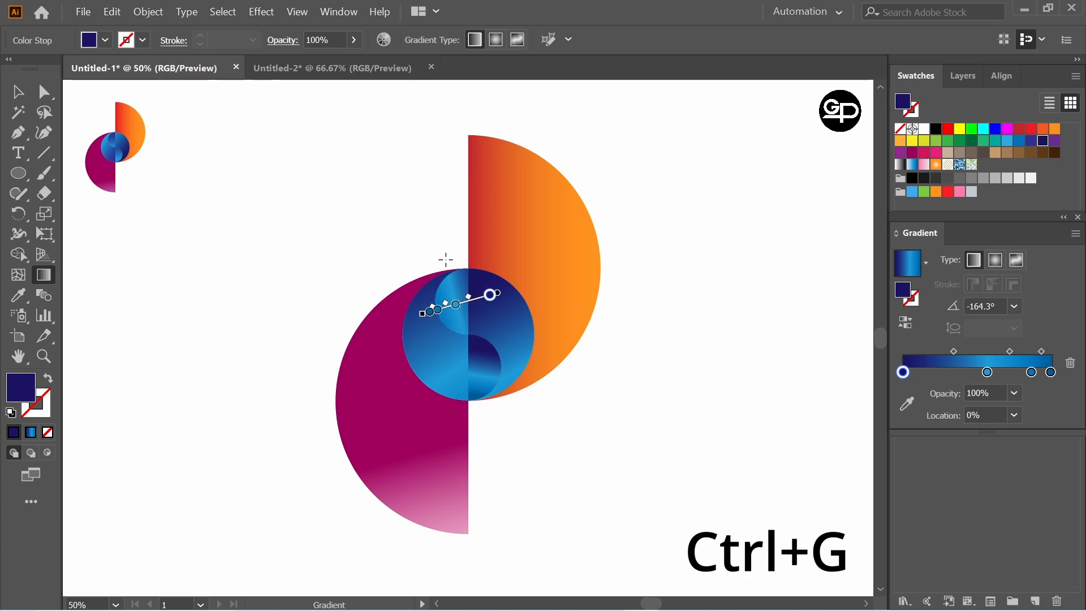
pyautogui.moveTo(438, 256); pyautogui.dragTo(488, 365)
pyautogui.moveTo(490, 306)
pyautogui.mouseDown()
pyautogui.moveTo(445, 300)
pyautogui.moveTo(378, 205)
pyautogui.mouseUp()
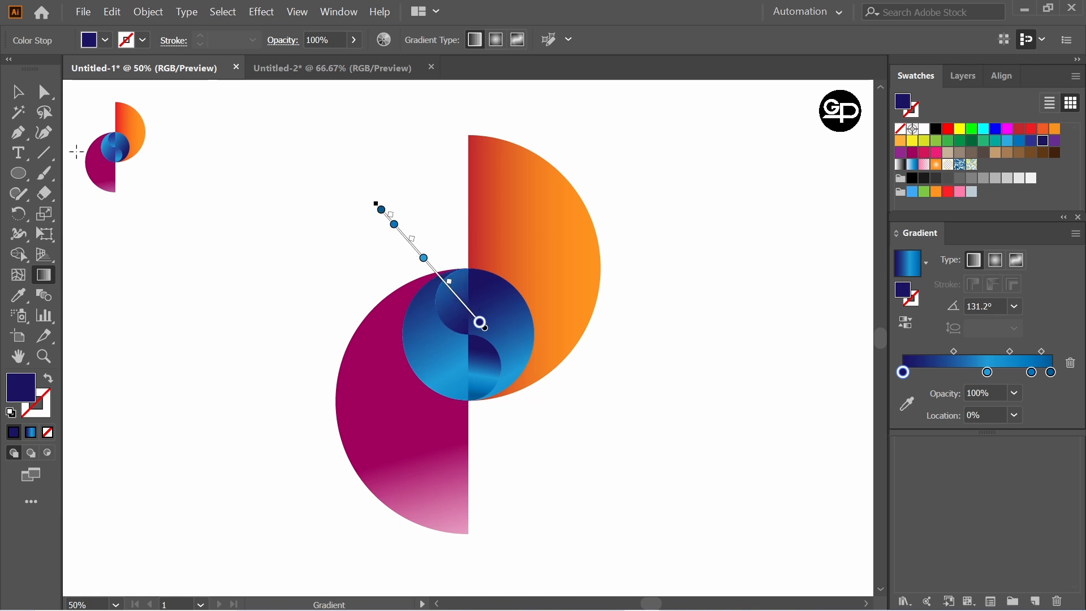
# - Group all shapes of the large logo
pyautogui.click(18, 92)
pyautogui.click(286, 196)
pyautogui.moveTo(266, 111); pyautogui.dragTo(669, 549)
pyautogui.hotkey('ctrl', 'g')
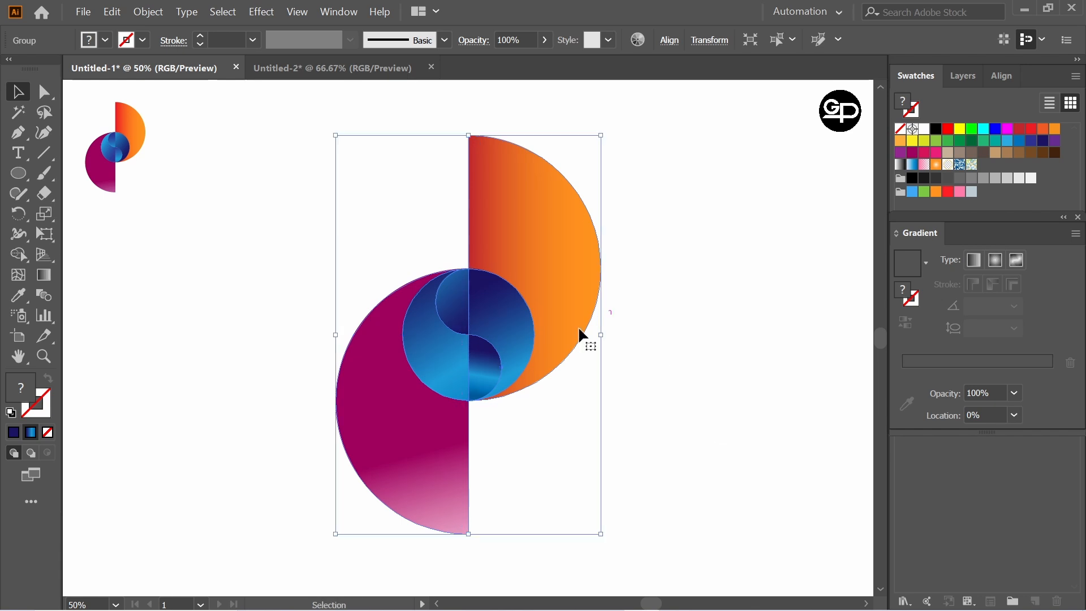
# - Enlarge the grouped logo slightly and move it a little up on the artboard
pyautogui.moveTo(604, 537)
pyautogui.mouseDown()
pyautogui.moveTo(628, 545)
pyautogui.moveTo(612, 549)
pyautogui.mouseUp()
pyautogui.click(700, 436)
pyautogui.moveTo(500, 355); pyautogui.dragTo(508, 346)
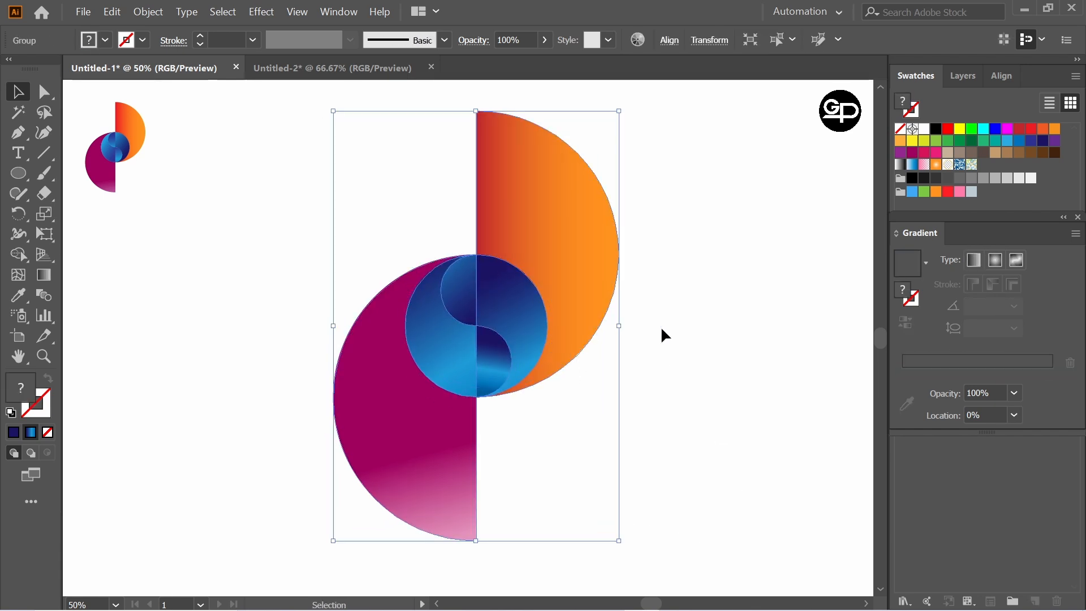
pyautogui.click(708, 325)
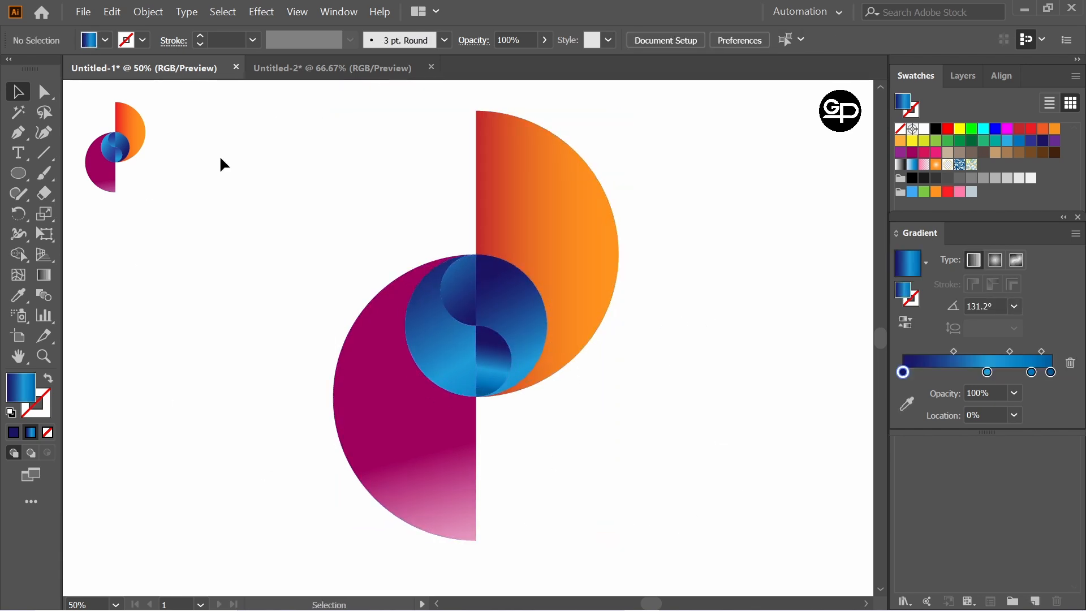